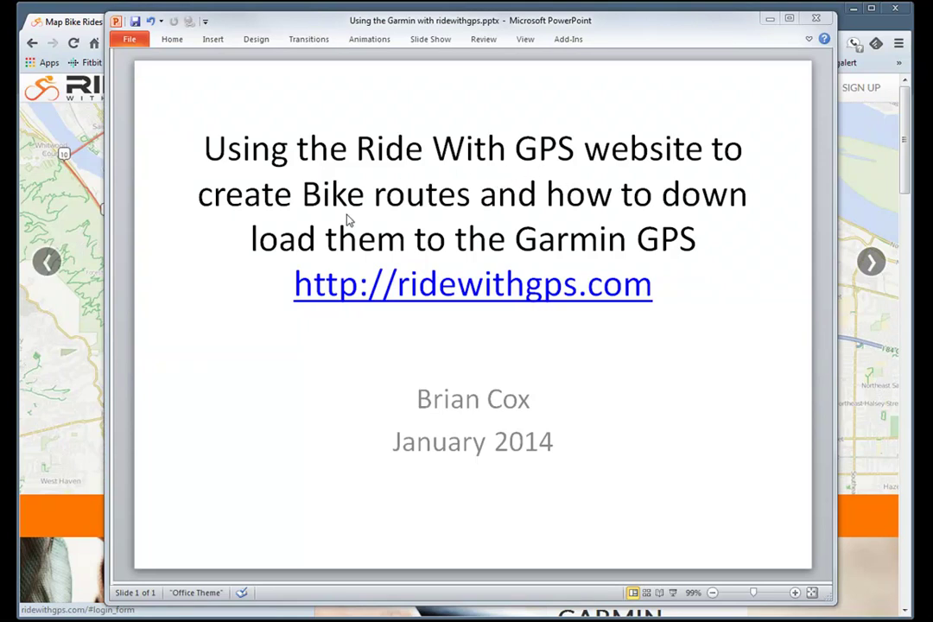
Step: Move the PowerPoint title-slide window aside so the ridewithgps.com home page shows in Chrome
drag(632, 31, 562, 25)
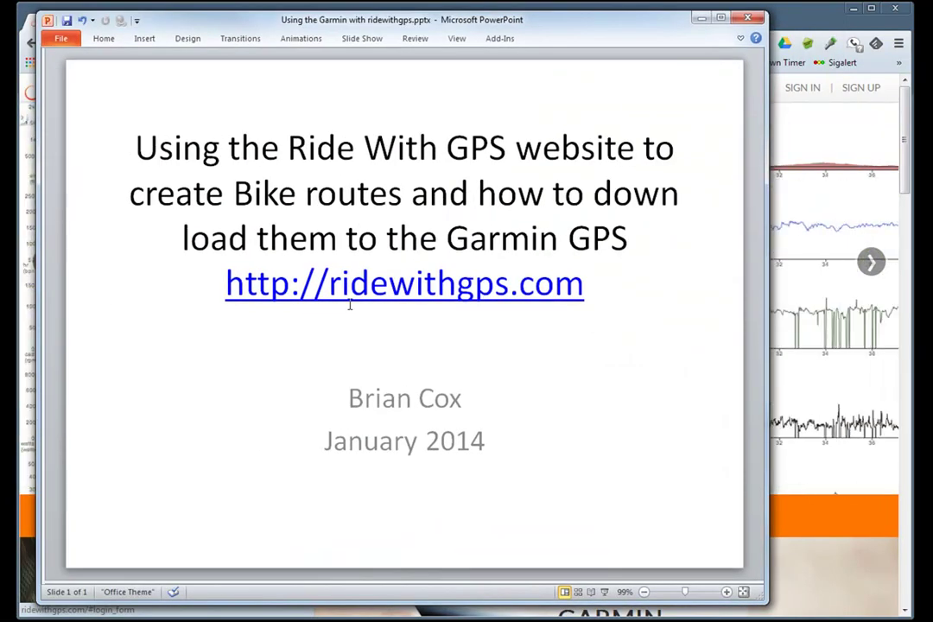
drag(556, 25, 233, 34)
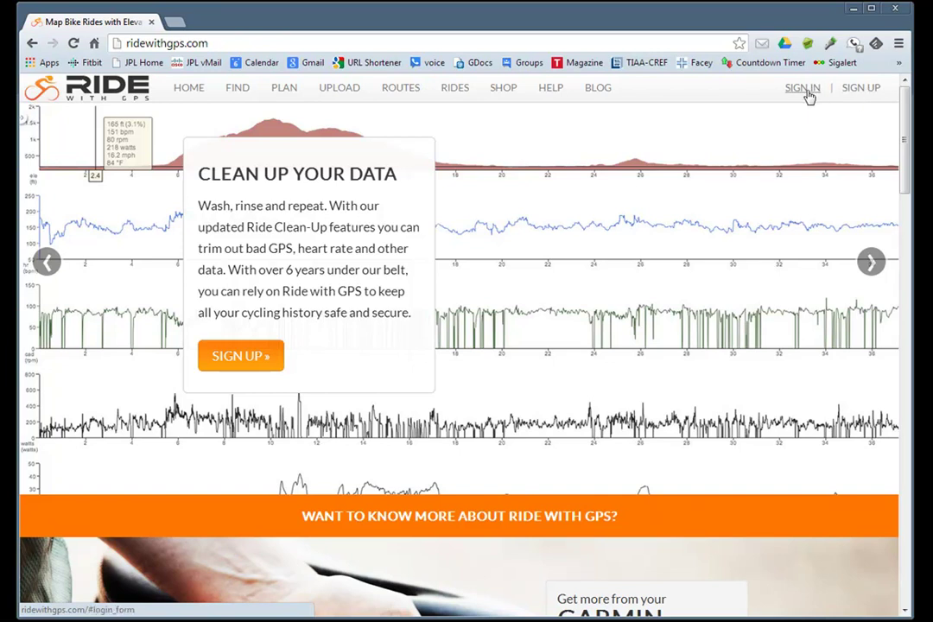
Step: Sign in to Ride with GPS with the account password and dismiss Chrome's save-password offer
click(805, 91)
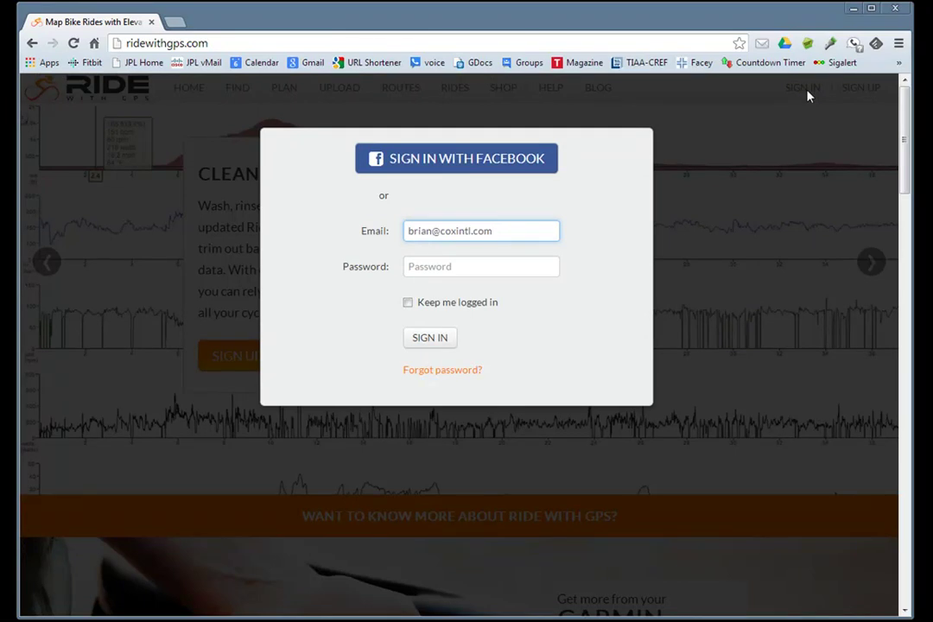
click(462, 266)
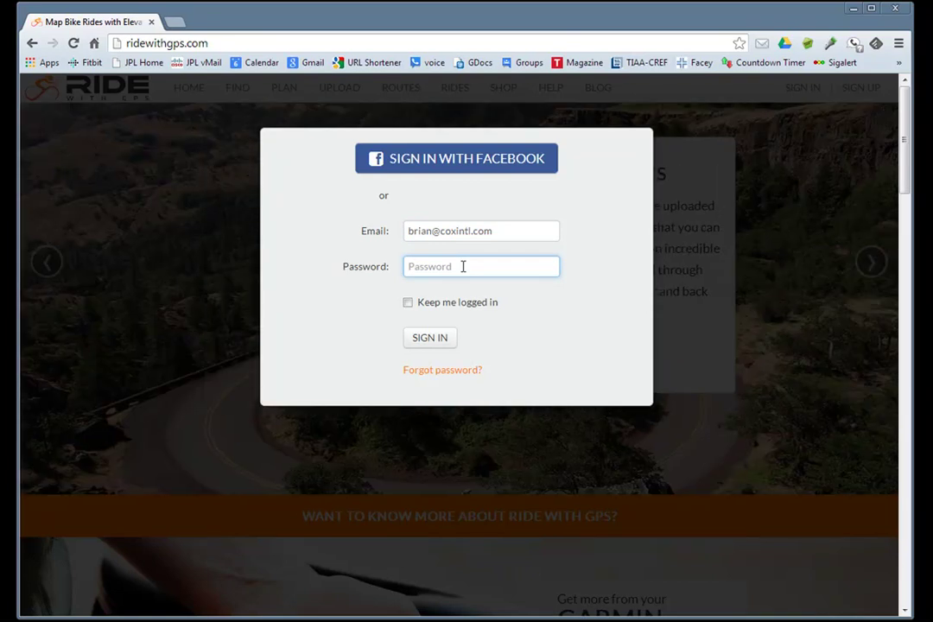
text(••)
key(BackSpace)
key(BackSpace)
key(BackSpace)
text(••)
click(429, 337)
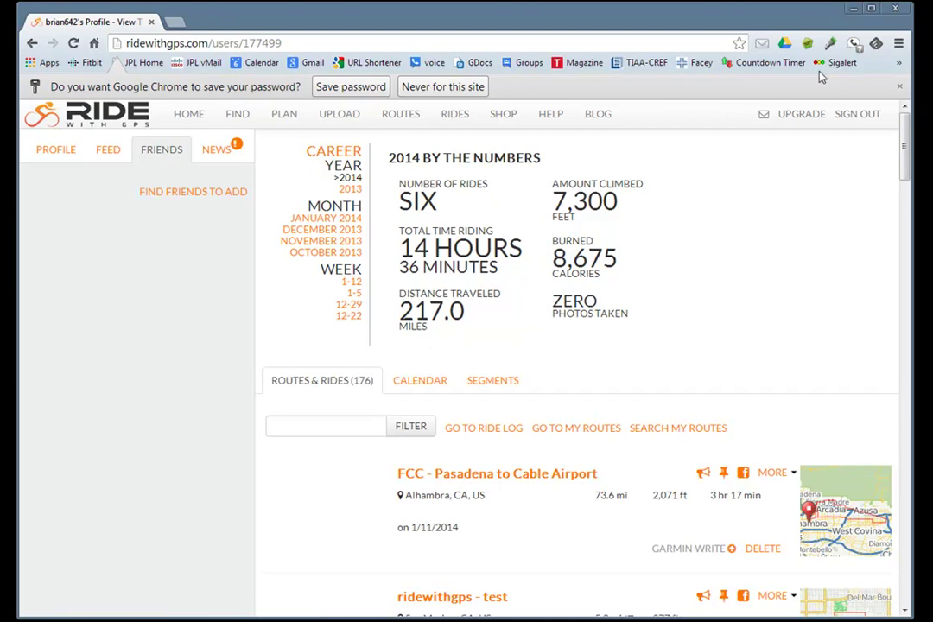
click(899, 86)
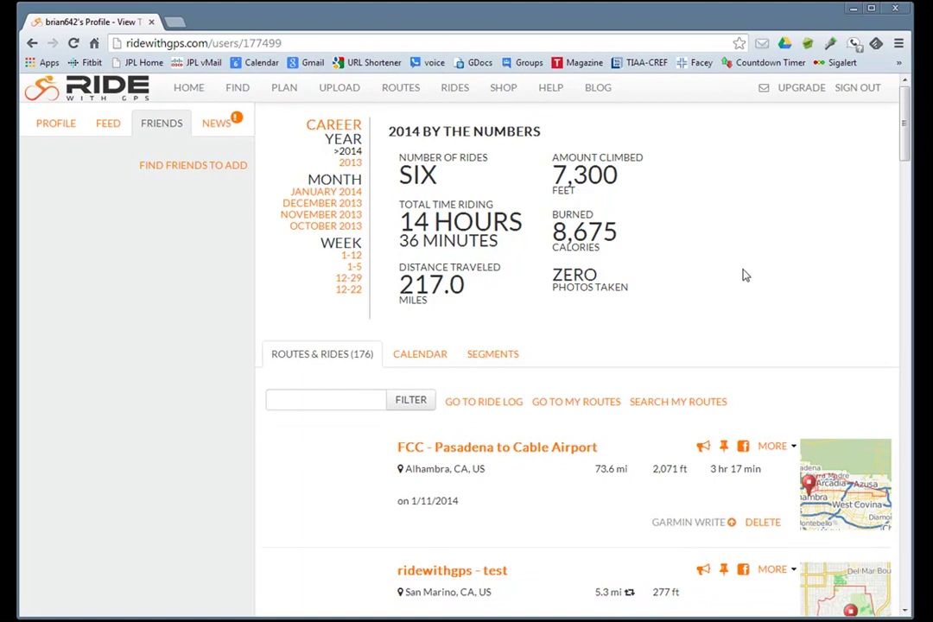
Step: Start a new route plan and jump the map to ZIP code 91801
click(401, 90)
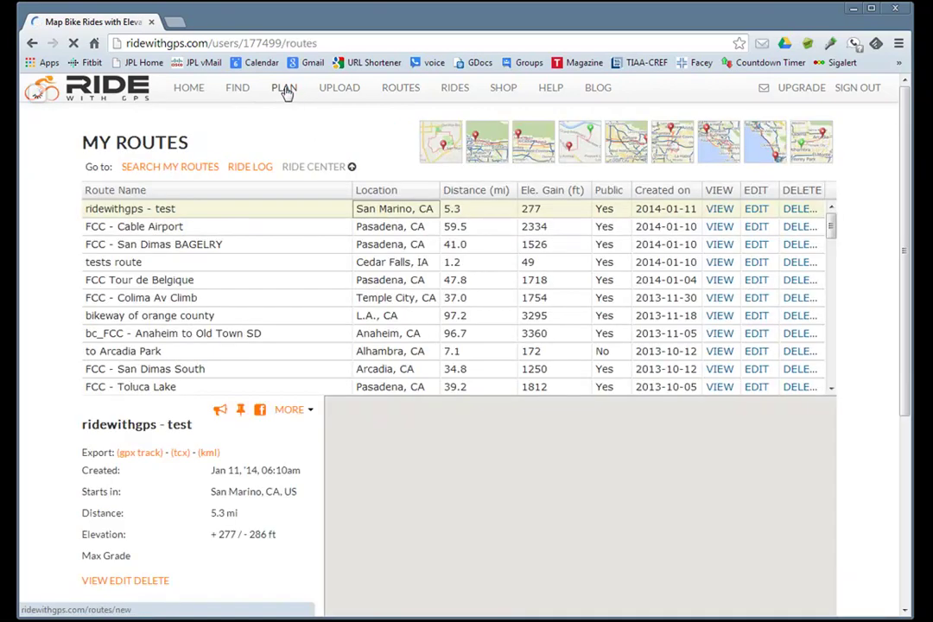
click(286, 90)
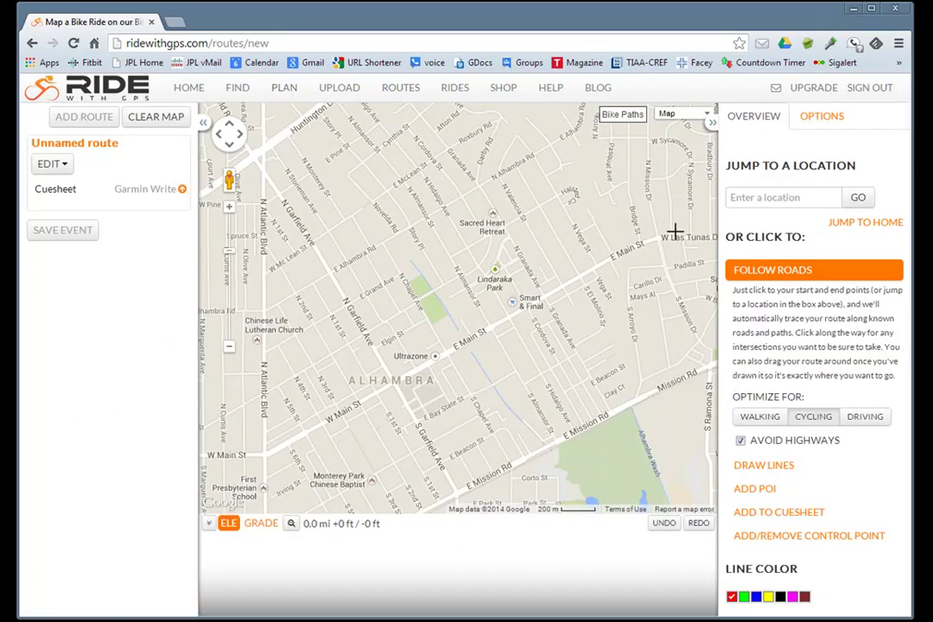
click(771, 197)
text(91801)
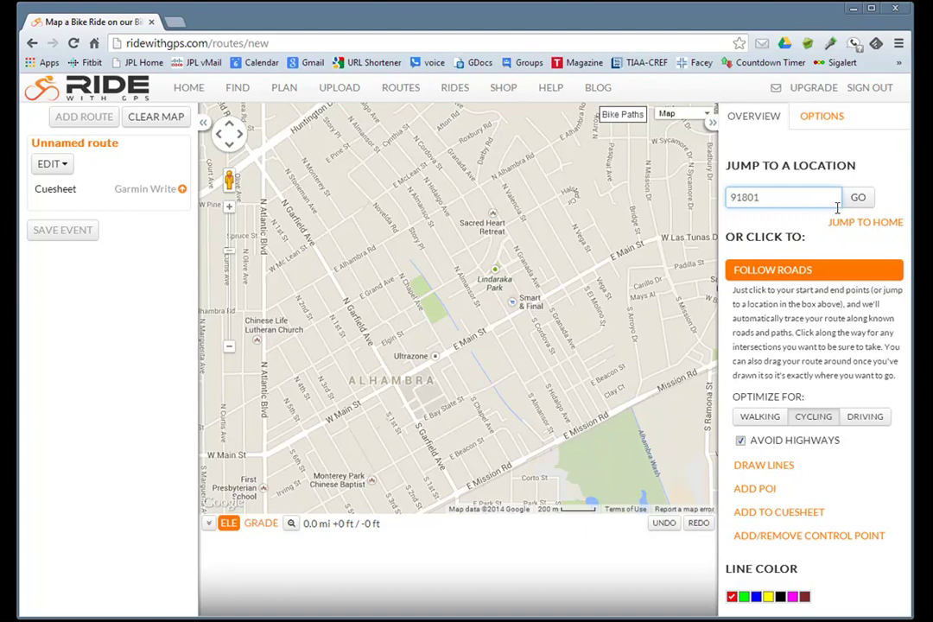
click(858, 197)
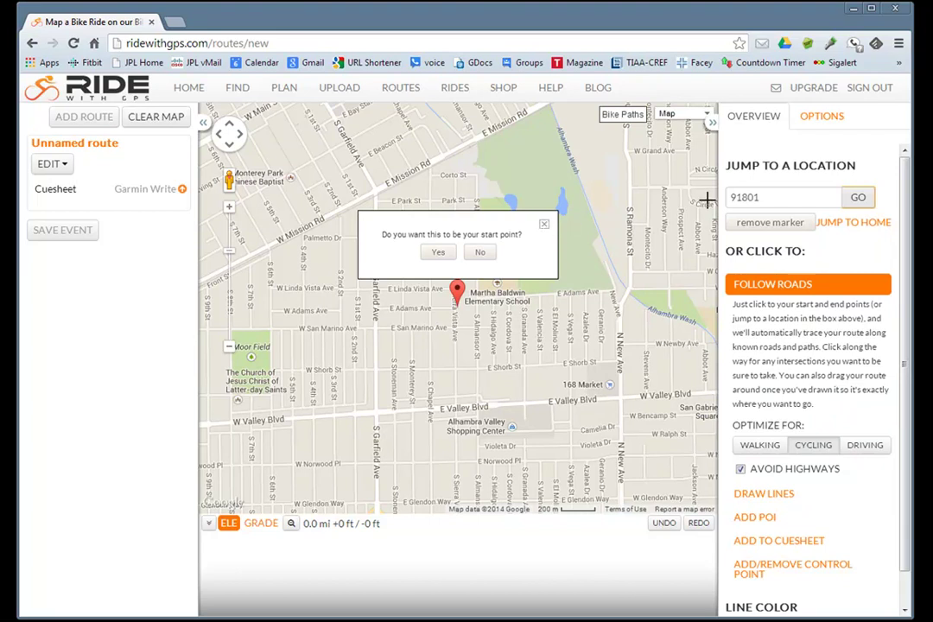
click(545, 228)
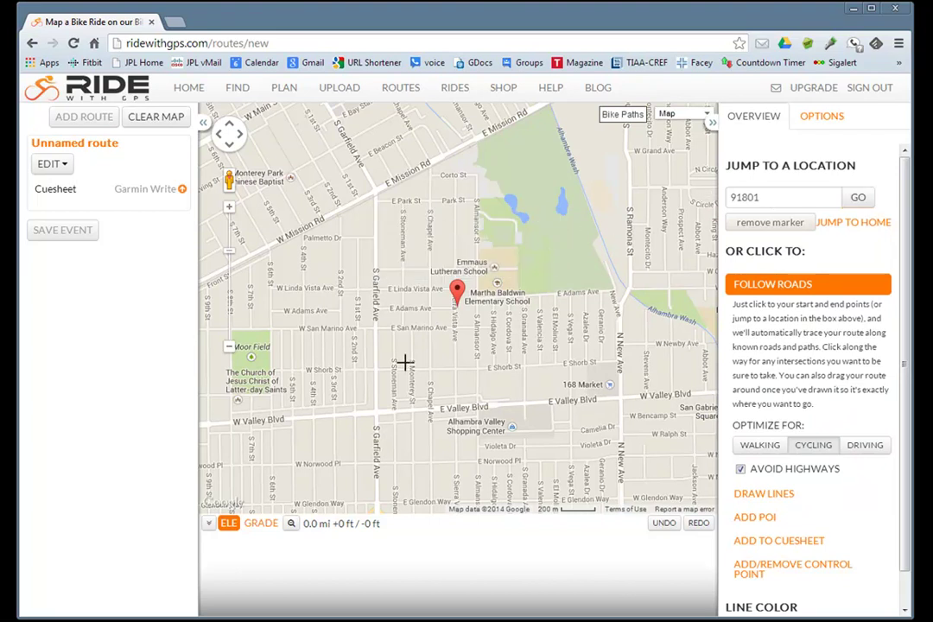
Step: Pan and zoom the map to centre on Lacy Park and Huntington Drive
drag(404, 362, 609, 292)
mouse_move(533, 316)
mouse_down()
mouse_move(671, 305)
mouse_move(595, 316)
mouse_move(488, 391)
mouse_up()
scroll(486, 387, down, 1)
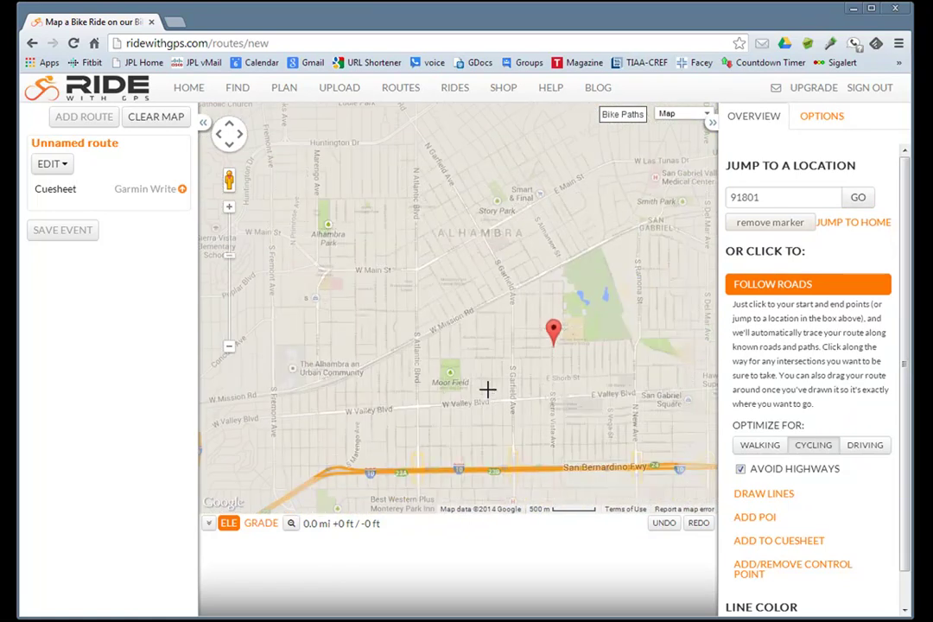
mouse_move(502, 262)
mouse_down()
mouse_move(540, 296)
mouse_move(428, 428)
mouse_up()
drag(498, 235, 543, 447)
scroll(540, 385, up, 1)
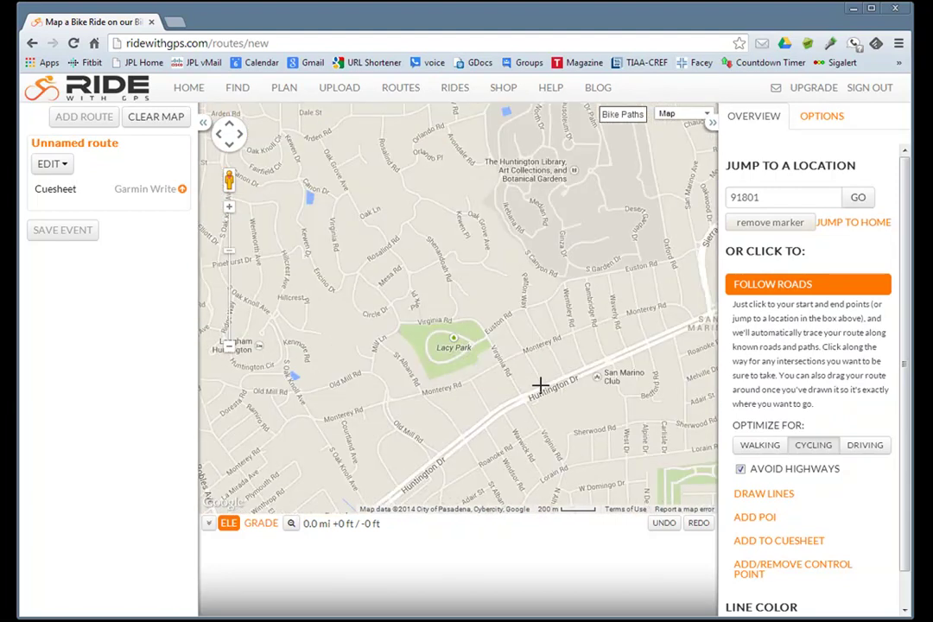
drag(528, 355, 576, 412)
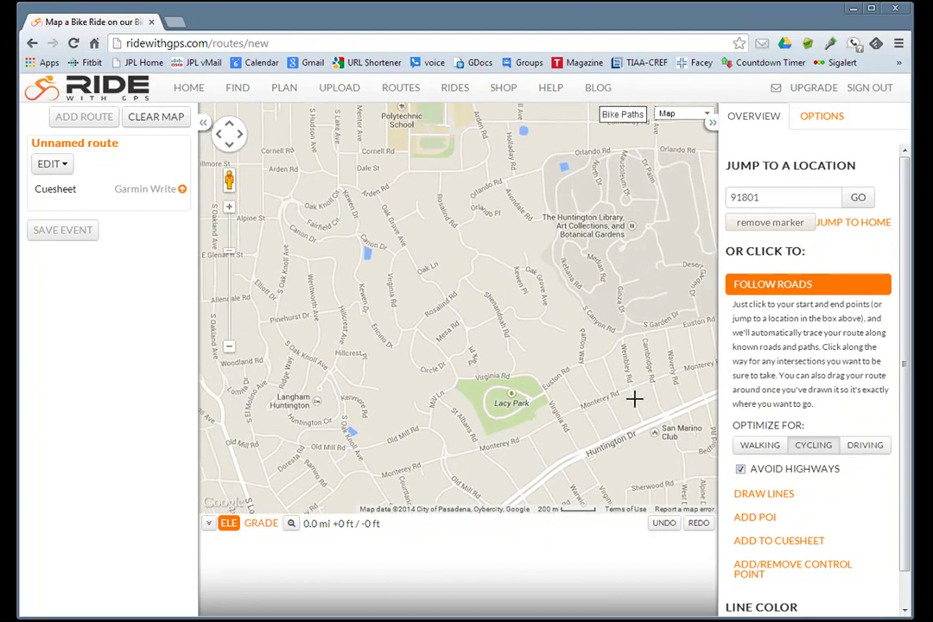
drag(634, 400, 608, 409)
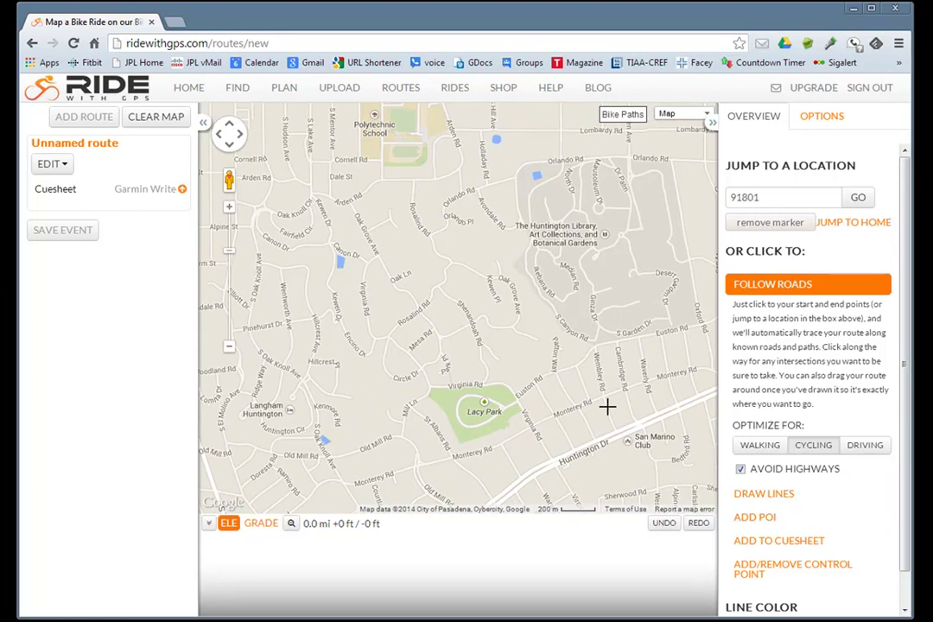
Step: Plot from Lacy Park via Mill Ln, Old Mill Rd, Woodland Rd, Alpine St, Arden Rd to E California Blvd
click(517, 401)
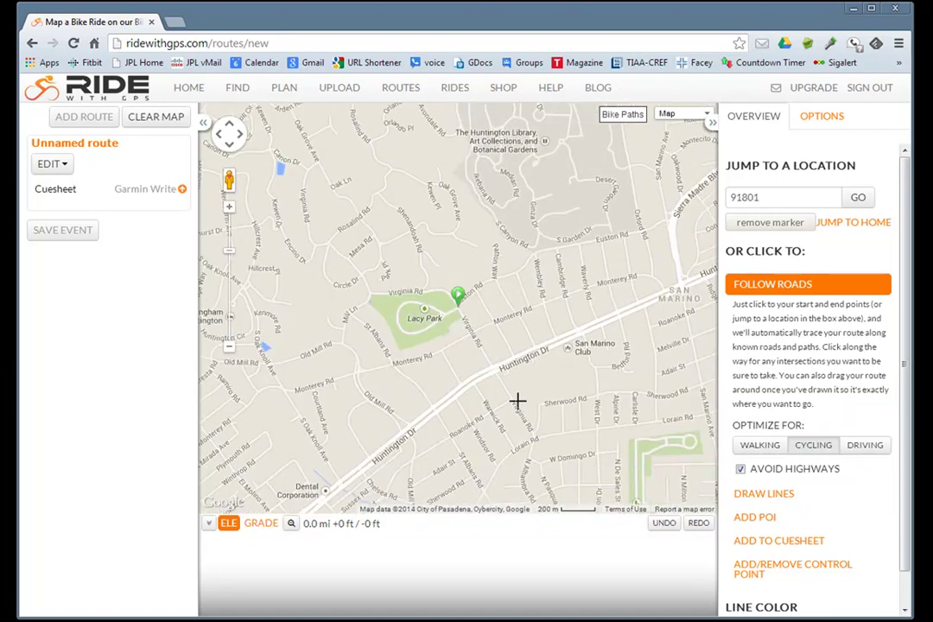
click(342, 338)
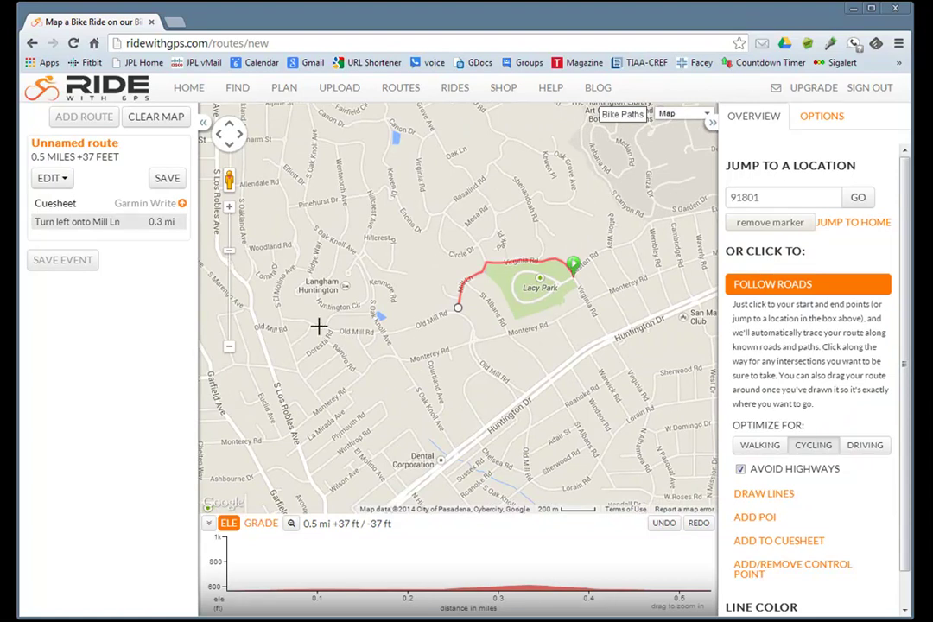
click(318, 325)
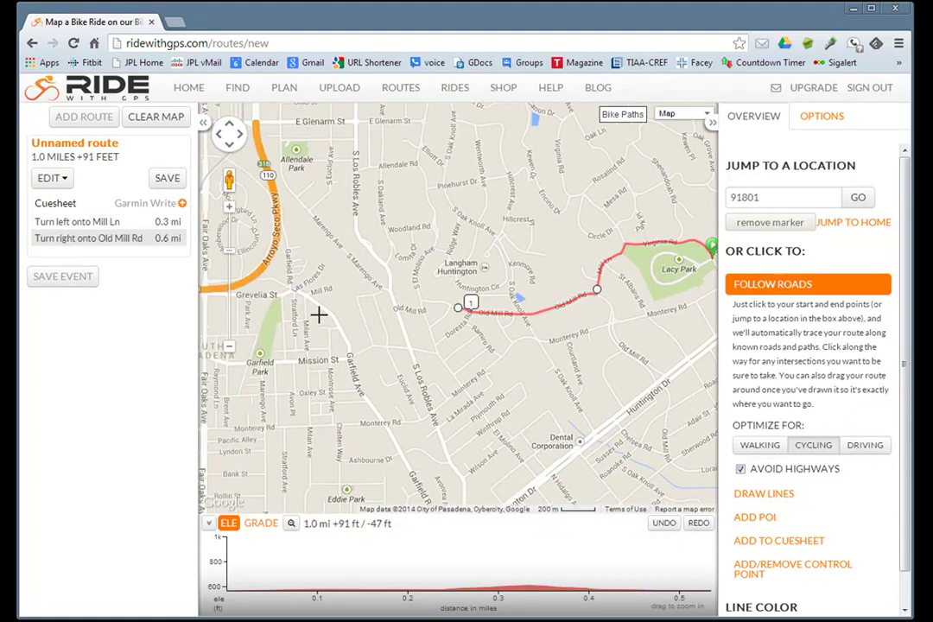
click(435, 228)
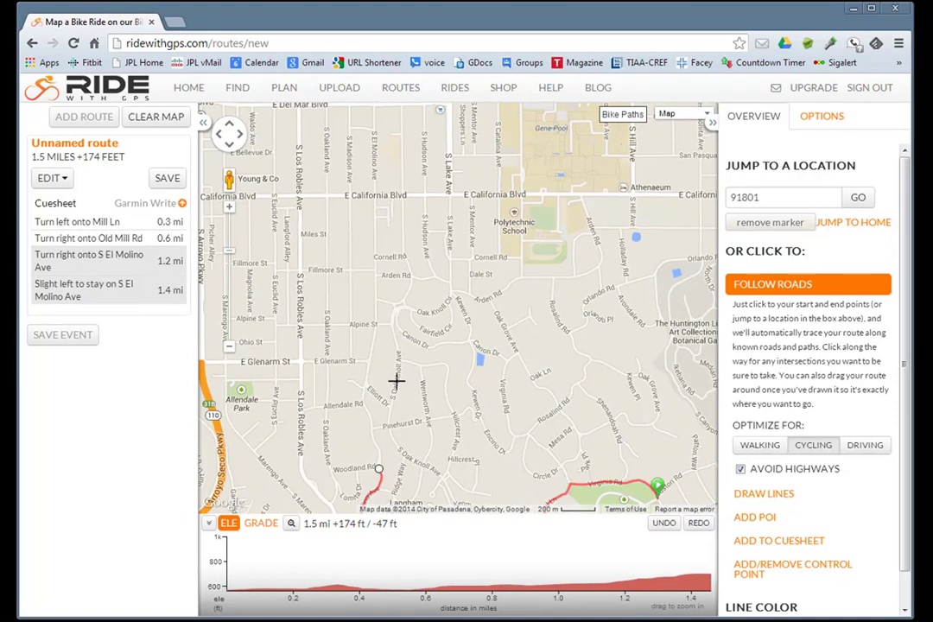
click(373, 337)
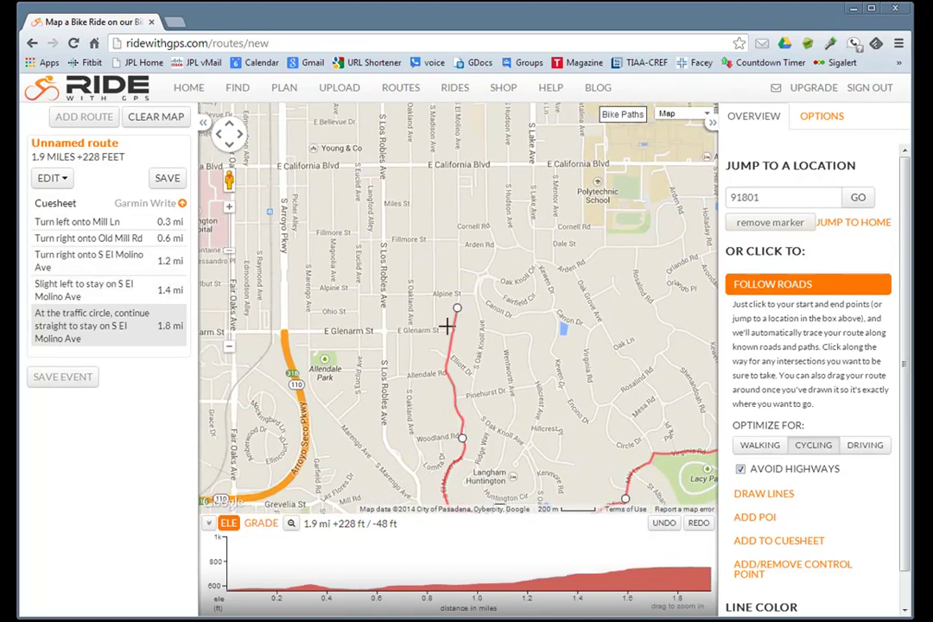
click(572, 265)
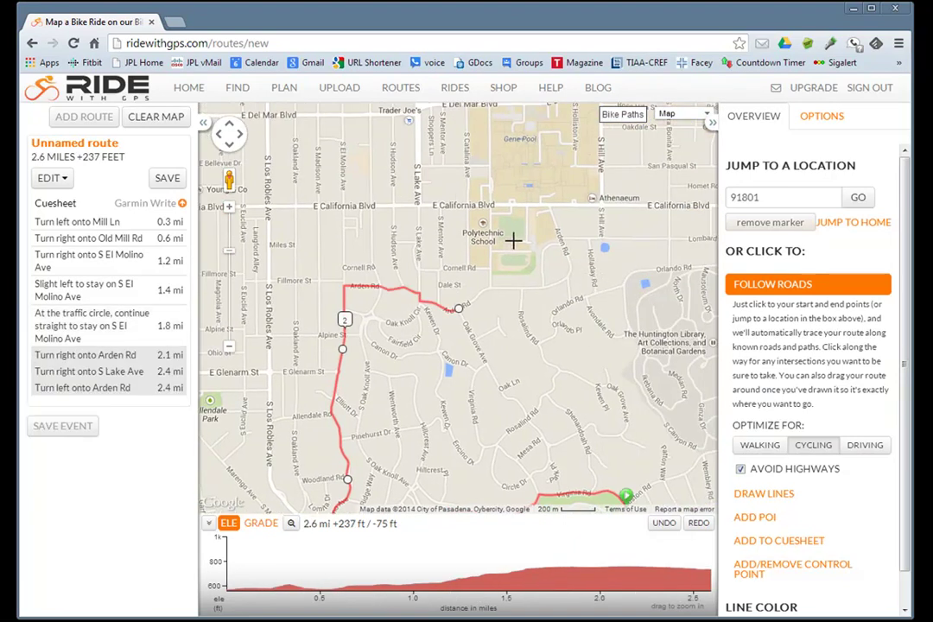
click(510, 205)
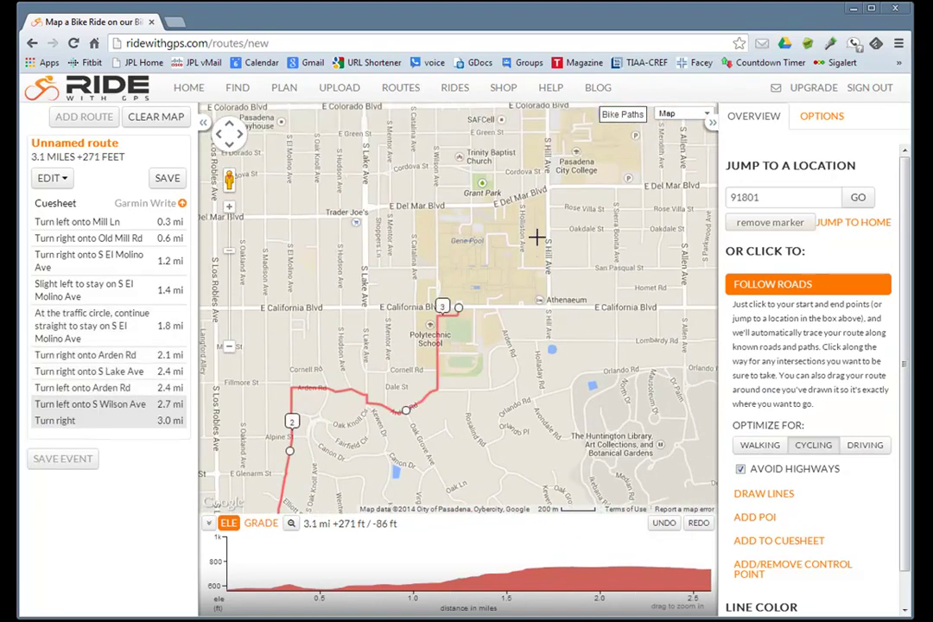
click(571, 306)
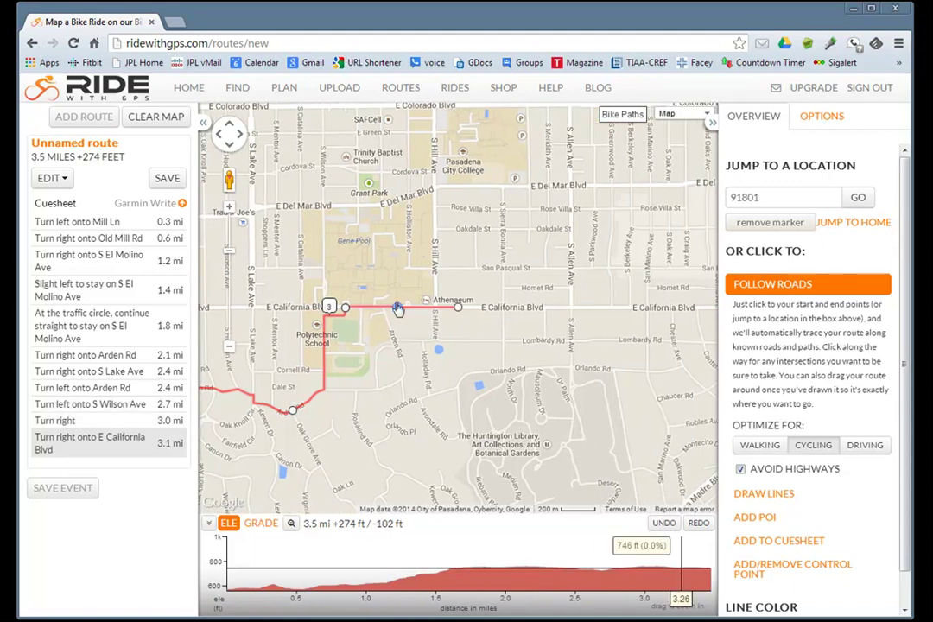
Step: Drag the E California Blvd point west so the last leg uses S Wilson Ave
drag(345, 311, 389, 329)
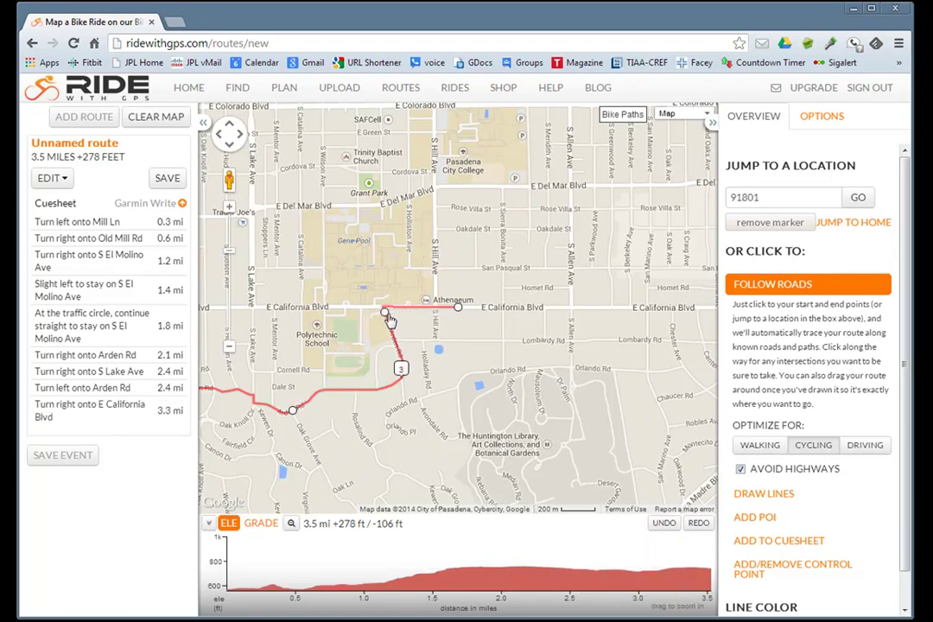
drag(387, 317, 325, 309)
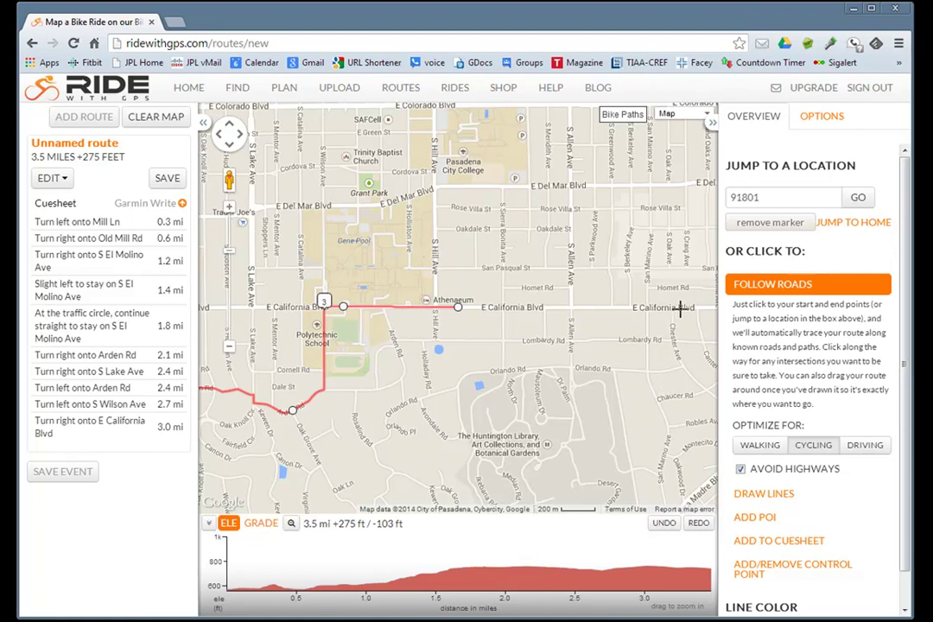
Step: Route back via S Allen Ave, Orlando Rd and Monterey Rd, closing the loop beside Lacy Park
click(560, 307)
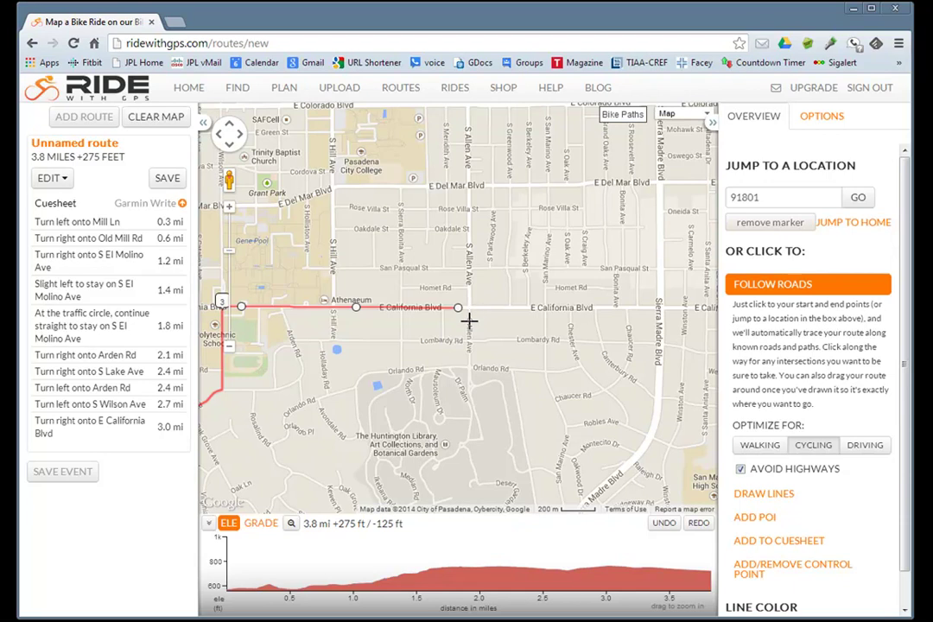
click(468, 320)
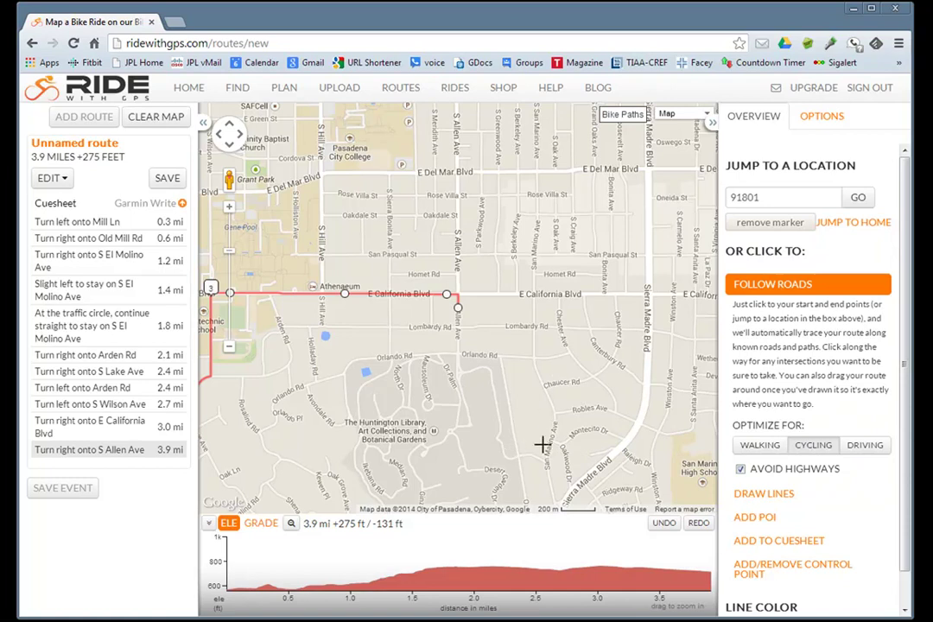
click(503, 369)
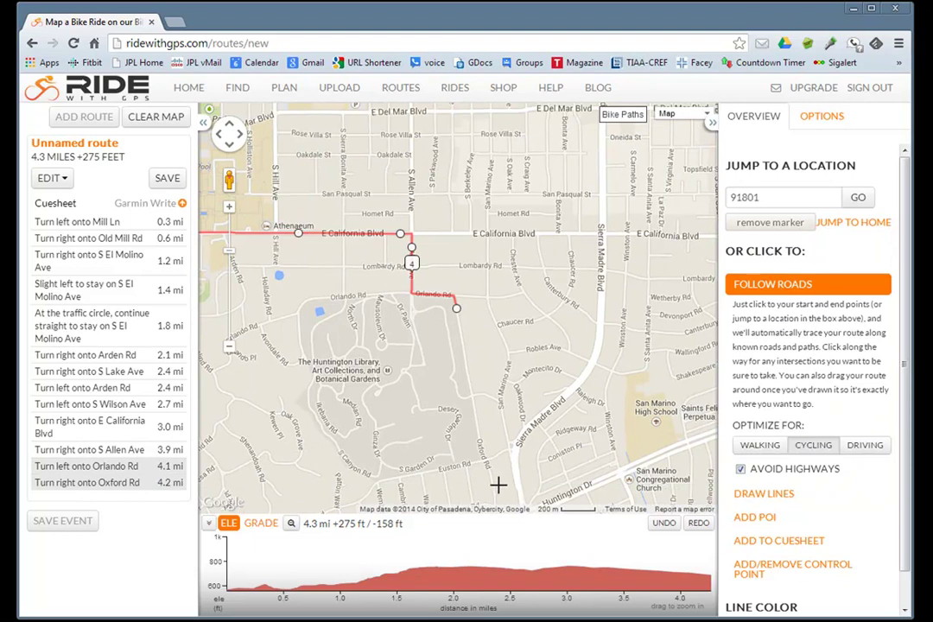
drag(499, 487, 512, 341)
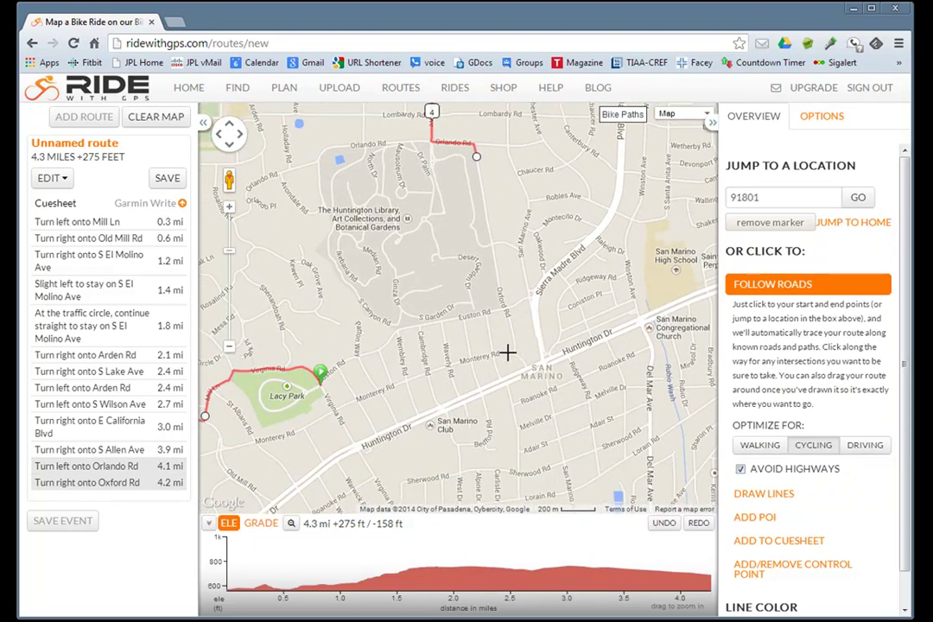
click(506, 353)
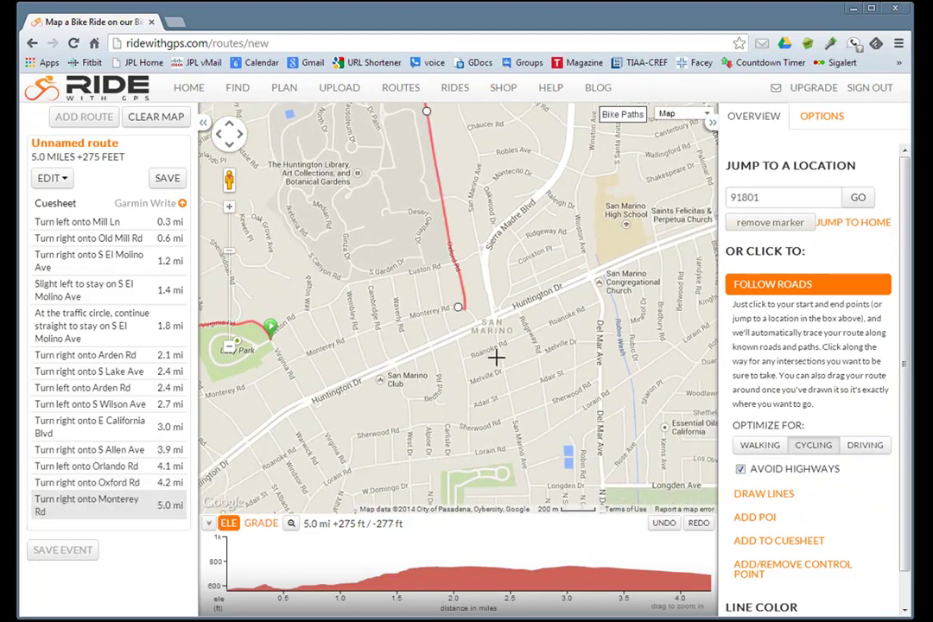
click(296, 360)
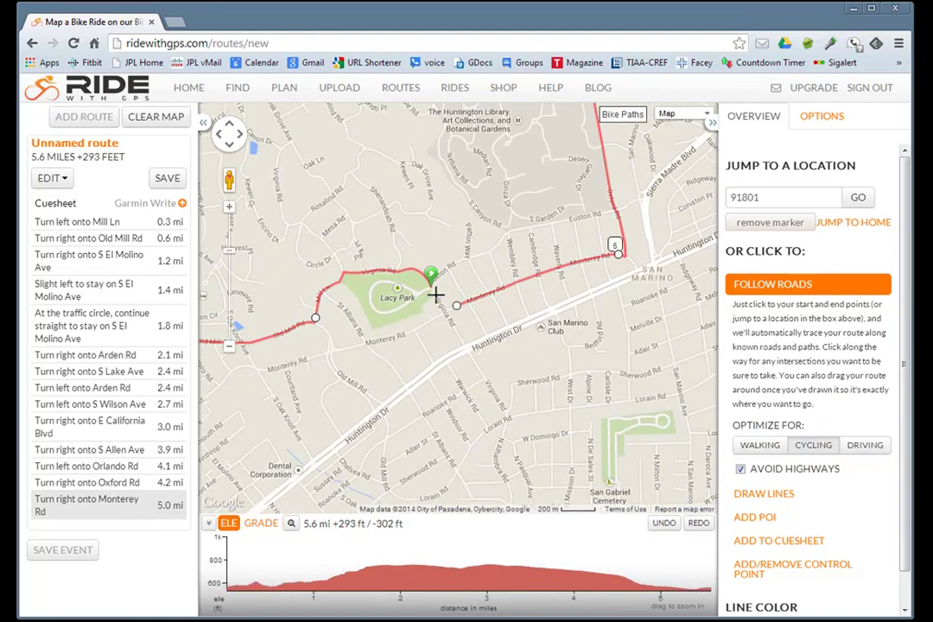
click(436, 294)
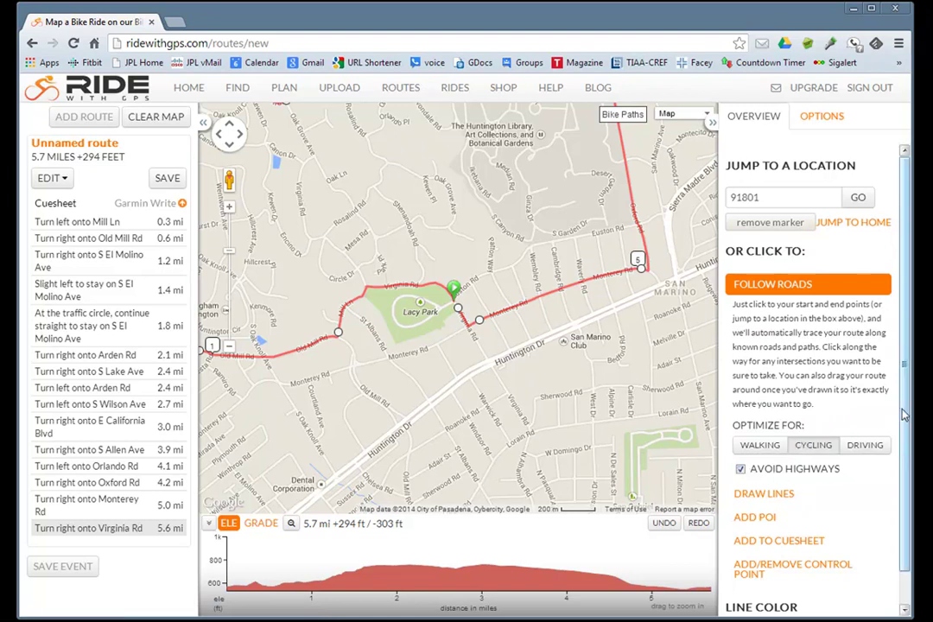
Step: Try the Options modes: straight lines, points of interest and cue sheet annotations
scroll(905, 483, down, 1)
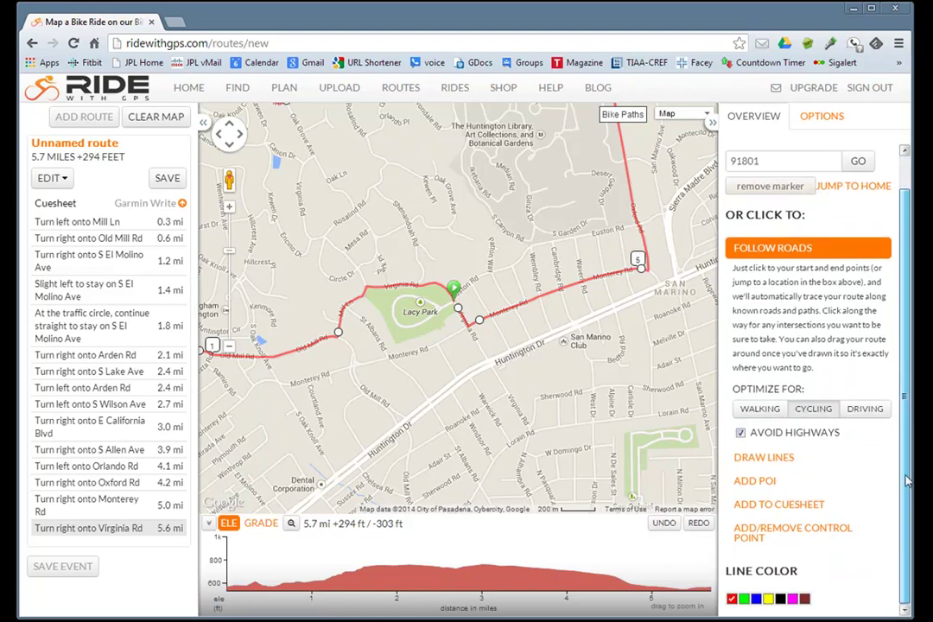
click(767, 461)
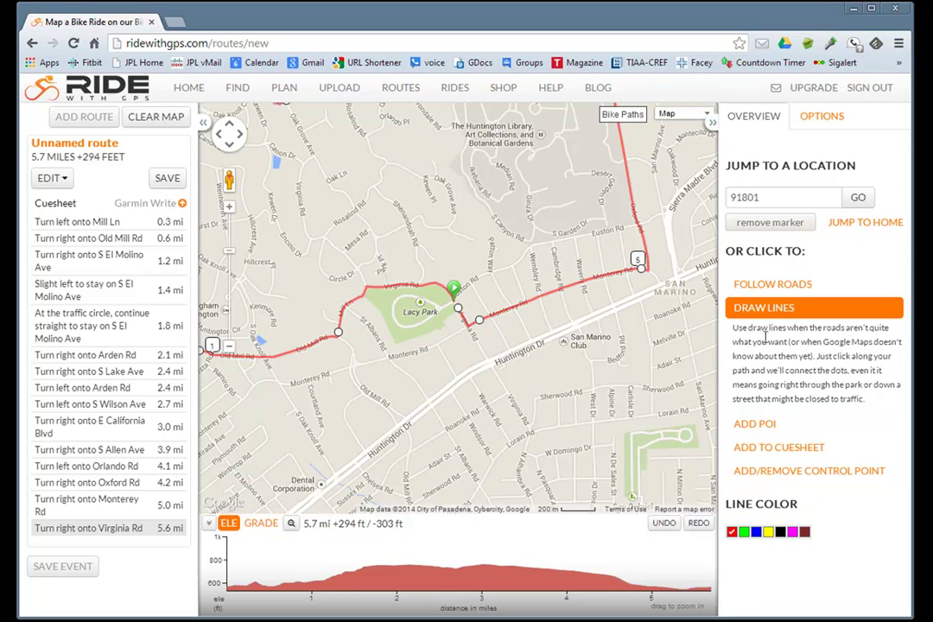
click(765, 425)
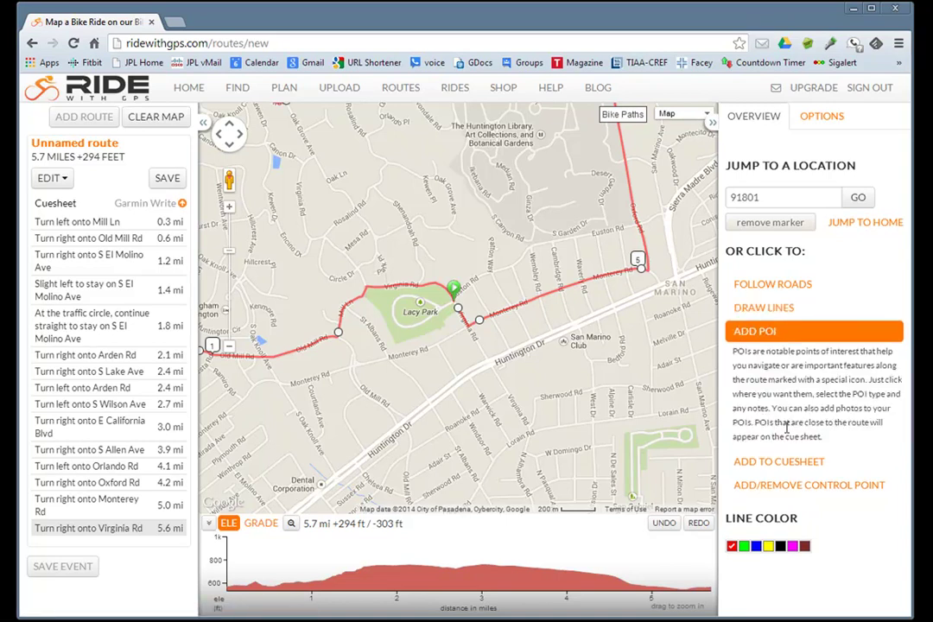
click(800, 465)
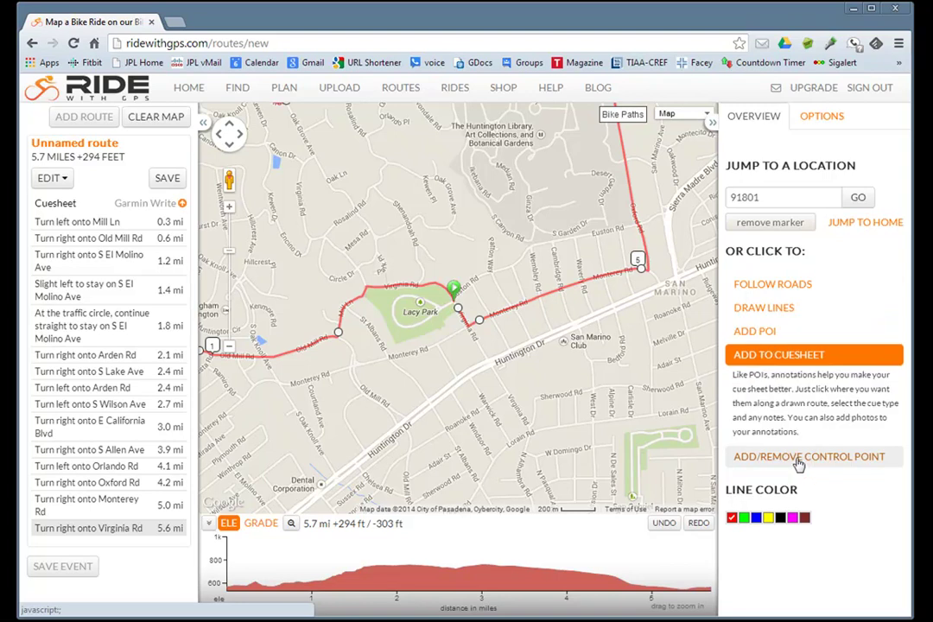
Step: Delete the Old Mill Rd control point and place a POI on Monterey Rd
click(798, 461)
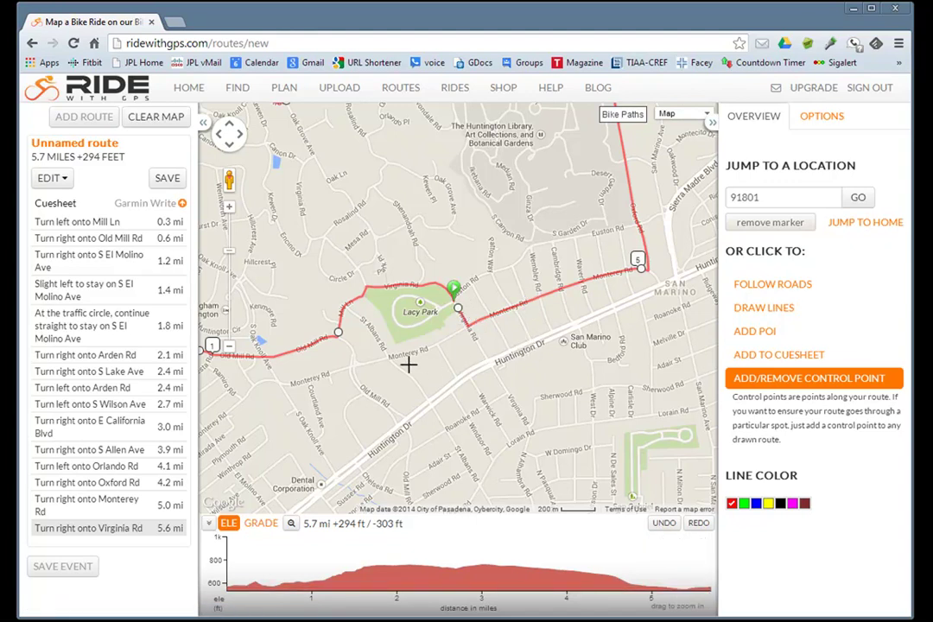
click(336, 332)
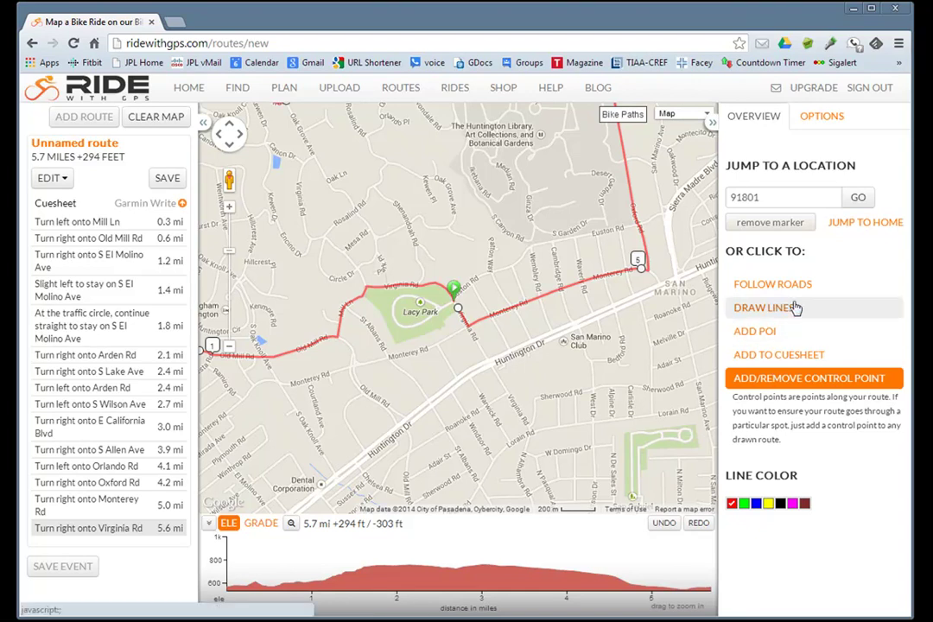
click(773, 329)
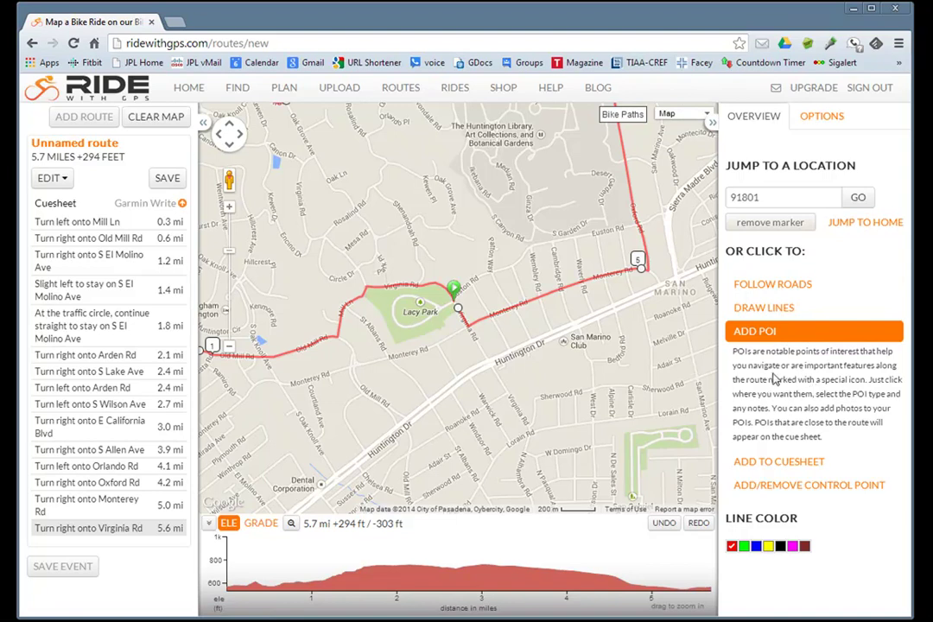
click(550, 298)
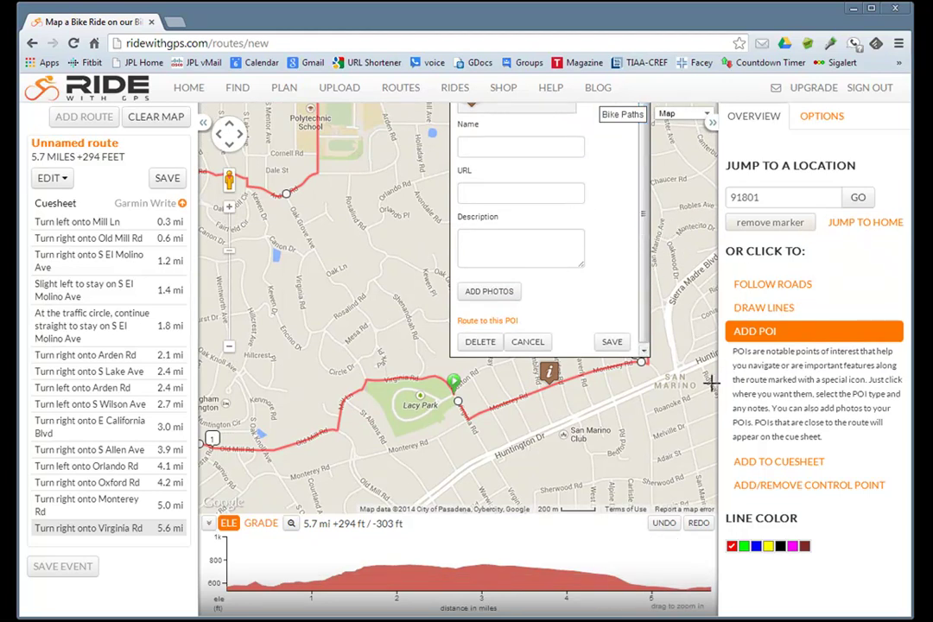
Step: Browse the POI type list, then cancel the unnamed Monterey Rd point of interest
click(509, 108)
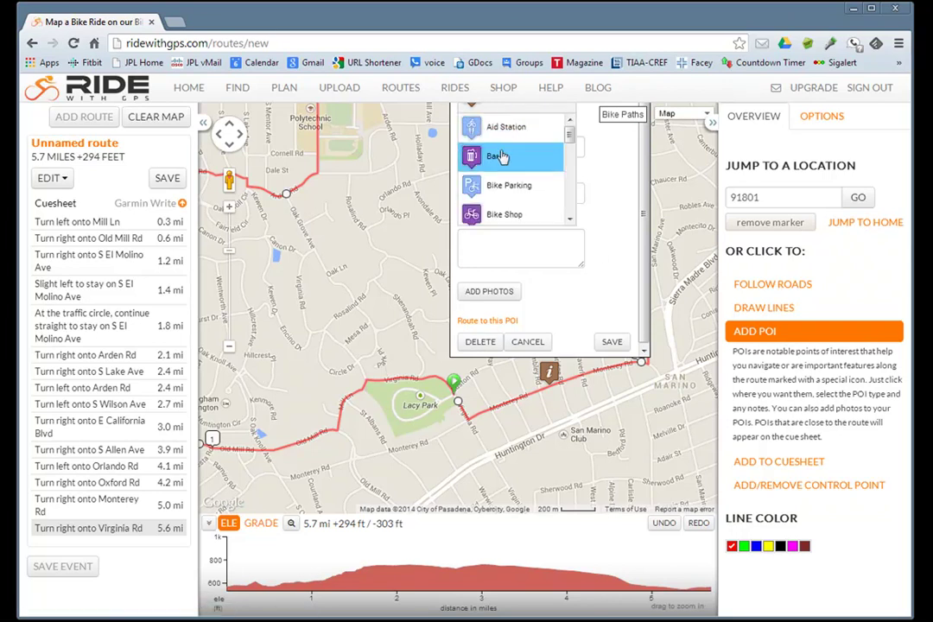
drag(566, 131, 557, 204)
click(603, 168)
click(495, 149)
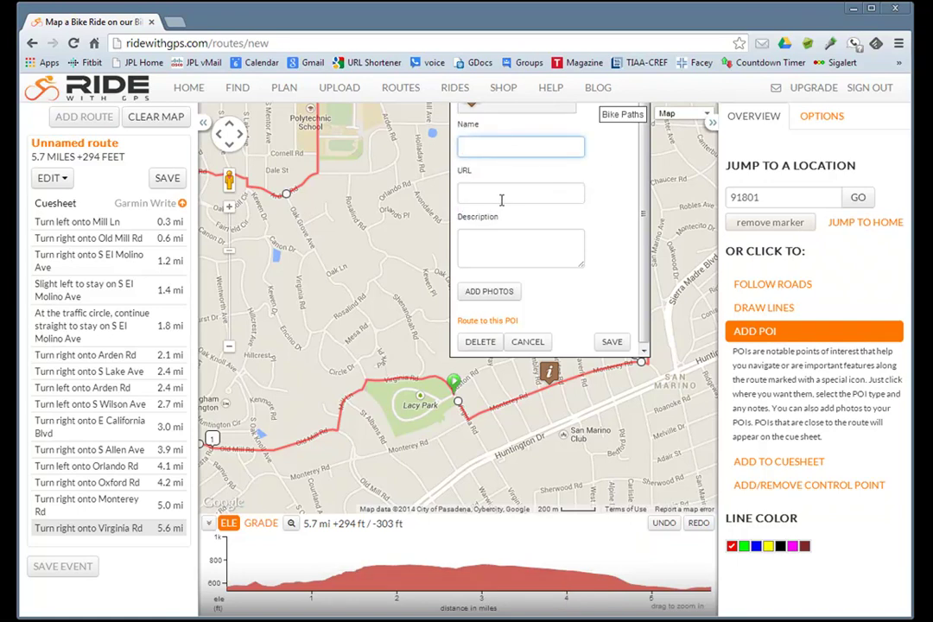
click(526, 341)
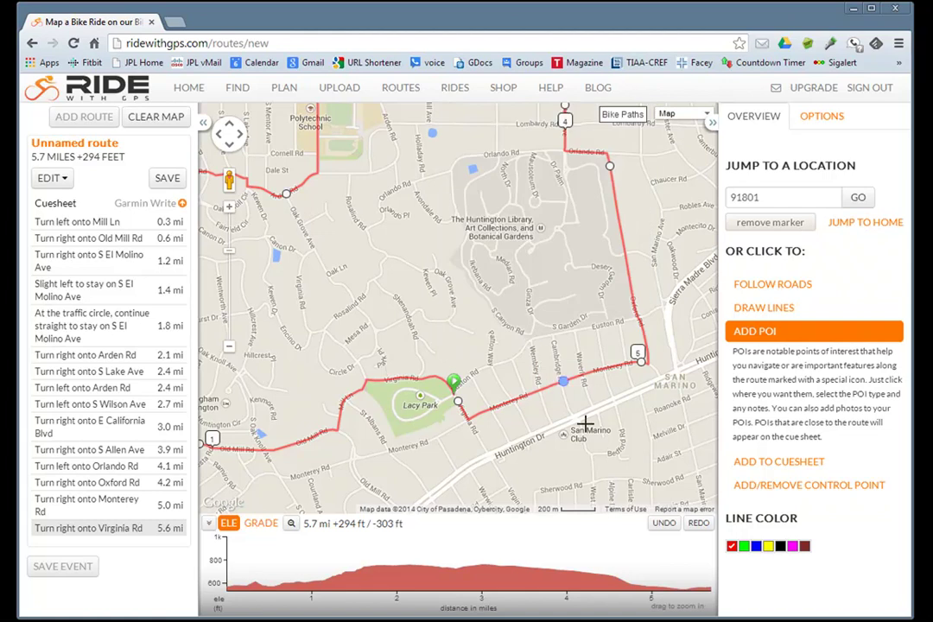
Step: Save the route as 'test map' with 'Anyone, it's public' visibility
click(168, 179)
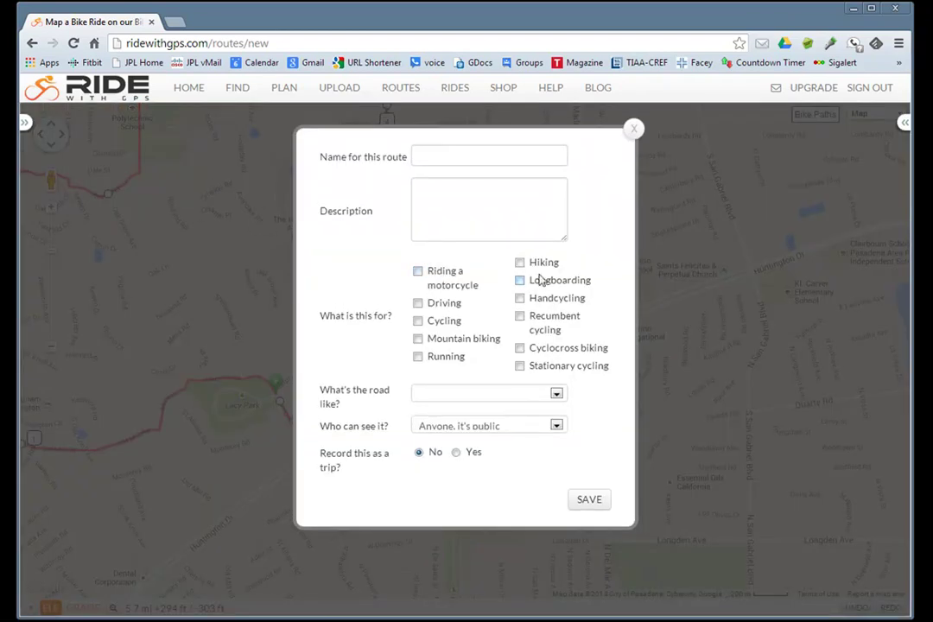
click(477, 158)
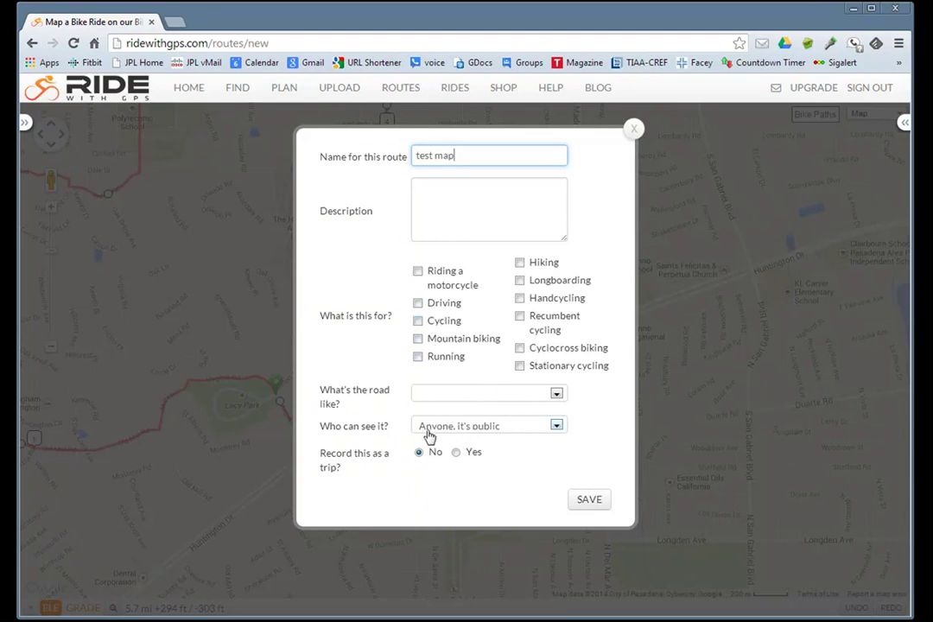
click(507, 426)
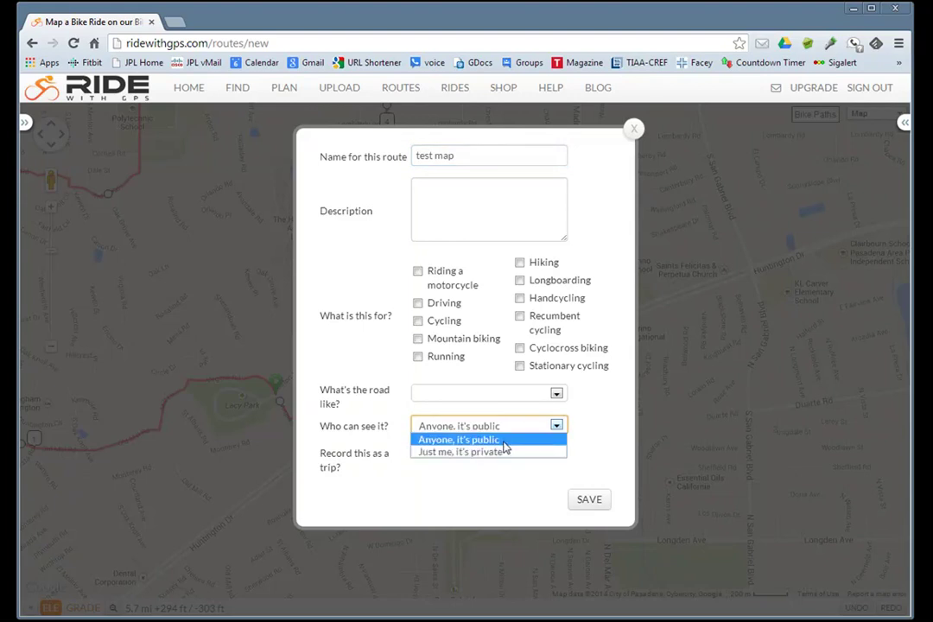
click(501, 443)
click(591, 501)
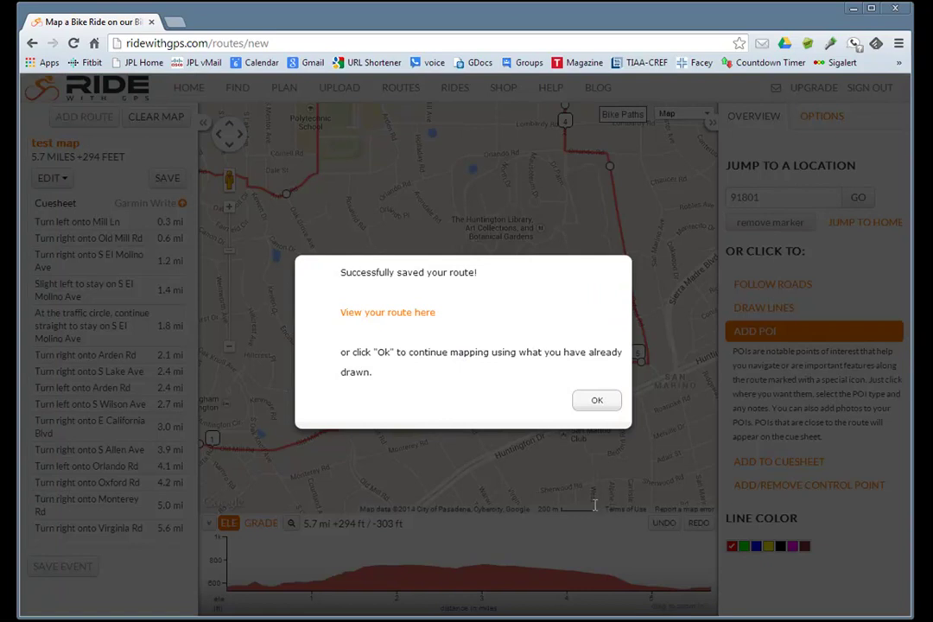
Step: Open the saved 'test map' route page, check its metrics, and show its EXPORT options
click(382, 316)
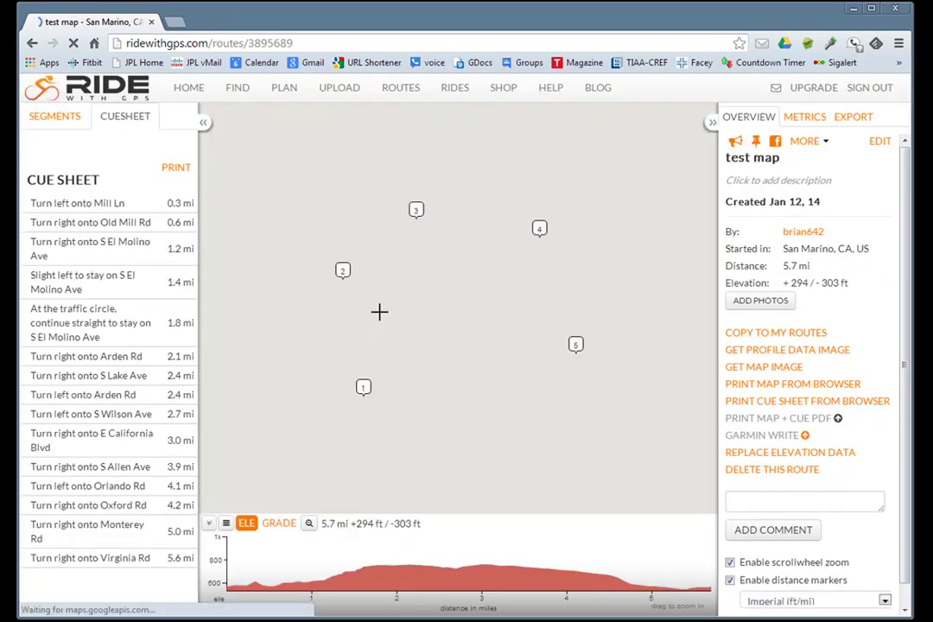
scroll(379, 312, up, 1)
scroll(379, 312, down, 1)
scroll(462, 316, down, 1)
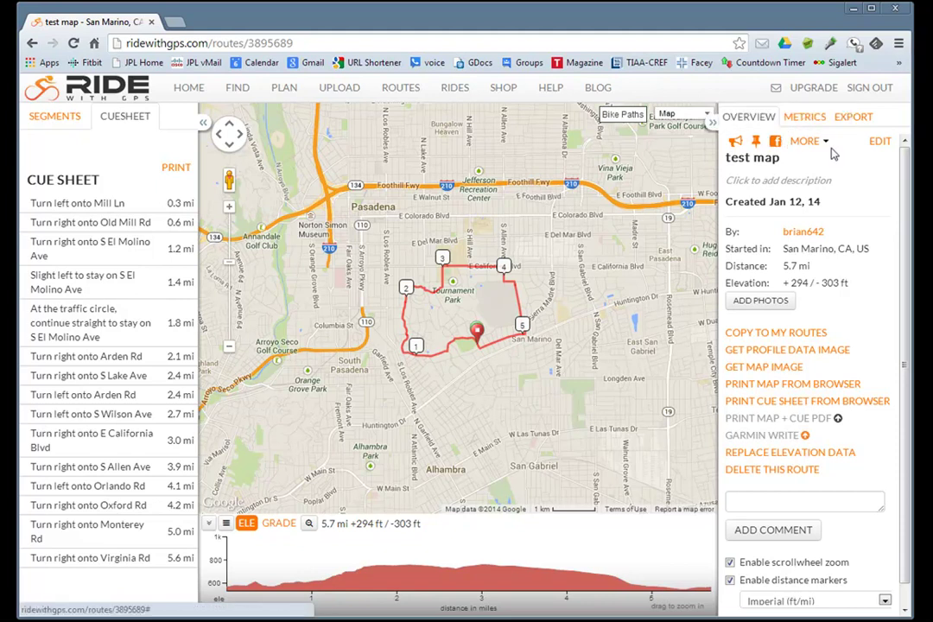
click(805, 117)
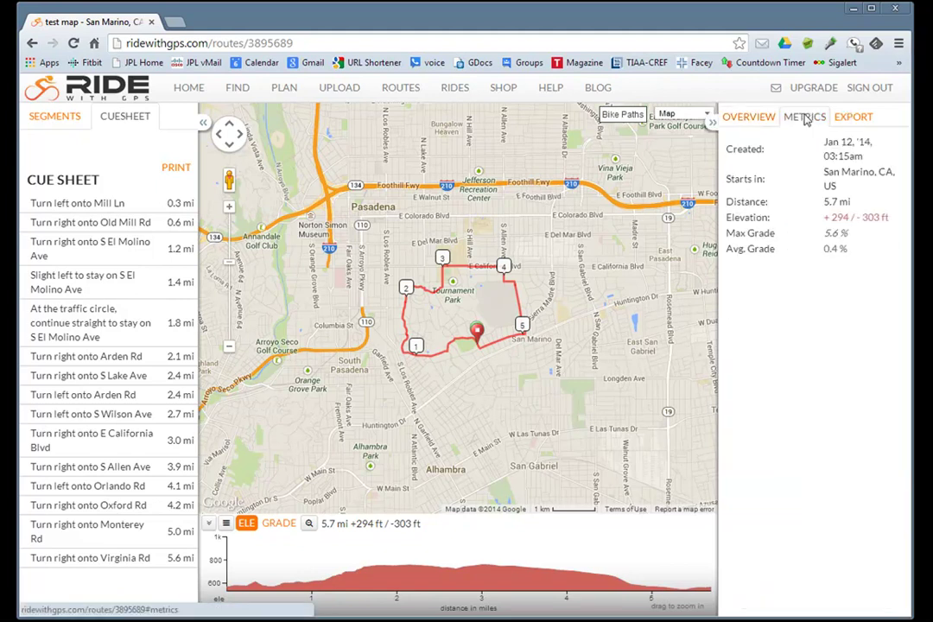
click(849, 119)
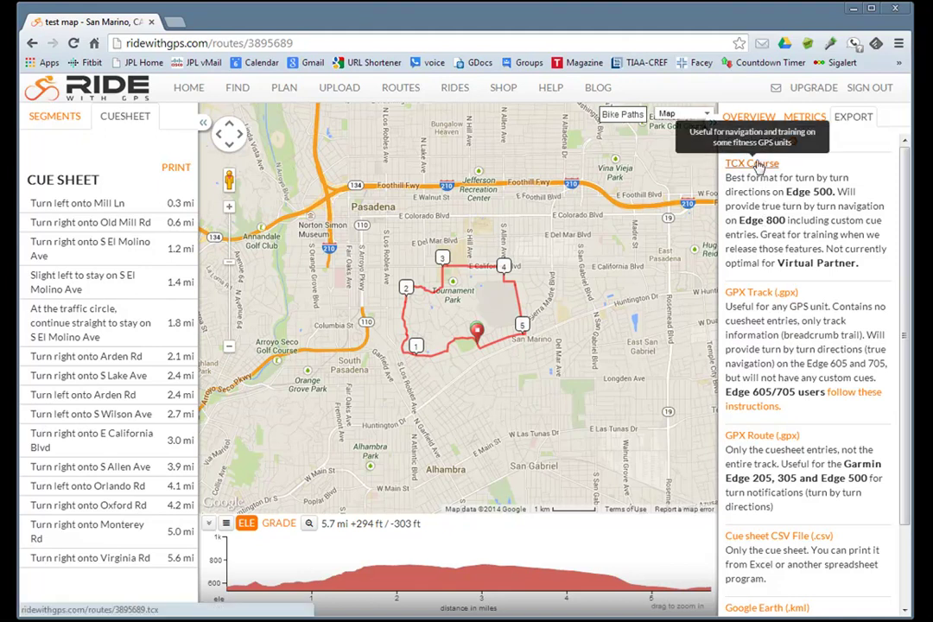
Step: Download the route as a TCX Course file and drag test_map.tcx onto the desktop
click(757, 165)
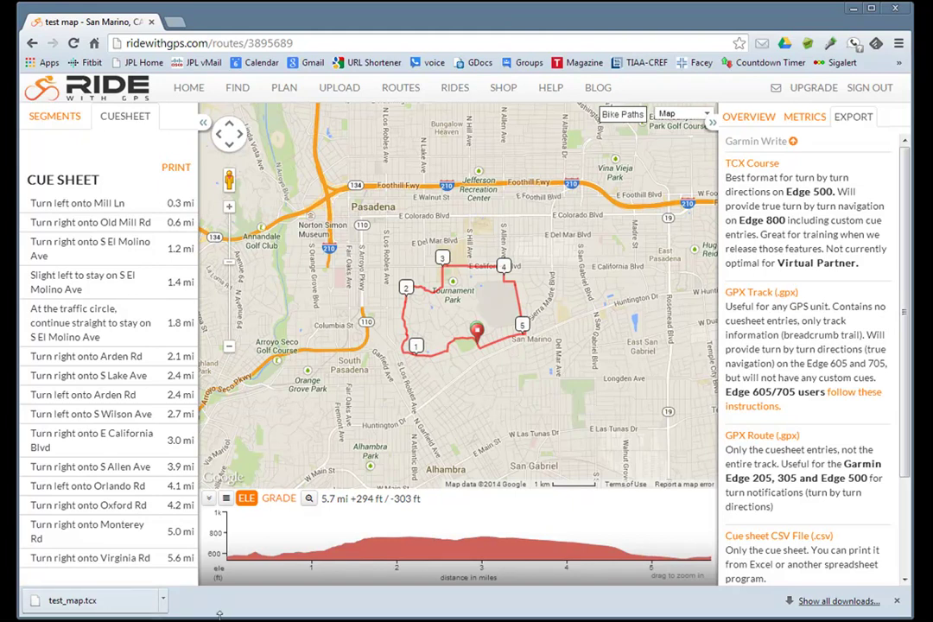
drag(222, 613, 268, 195)
drag(115, 179, 415, 296)
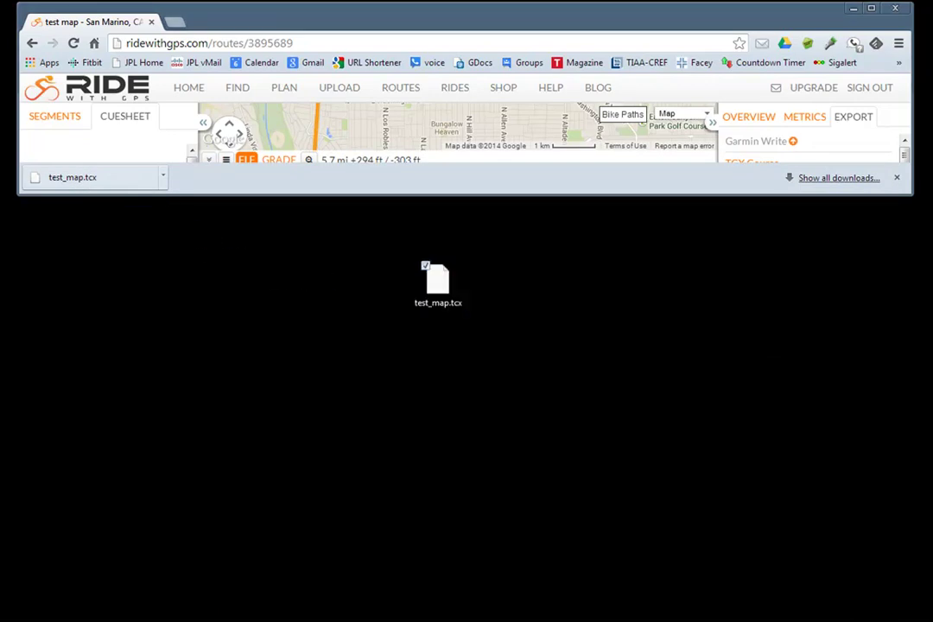
Step: Copy test_map.tcx from the desktop into Garmin Edge 800 (H:) > Garmin > NewFiles
drag(161, 351, 327, 323)
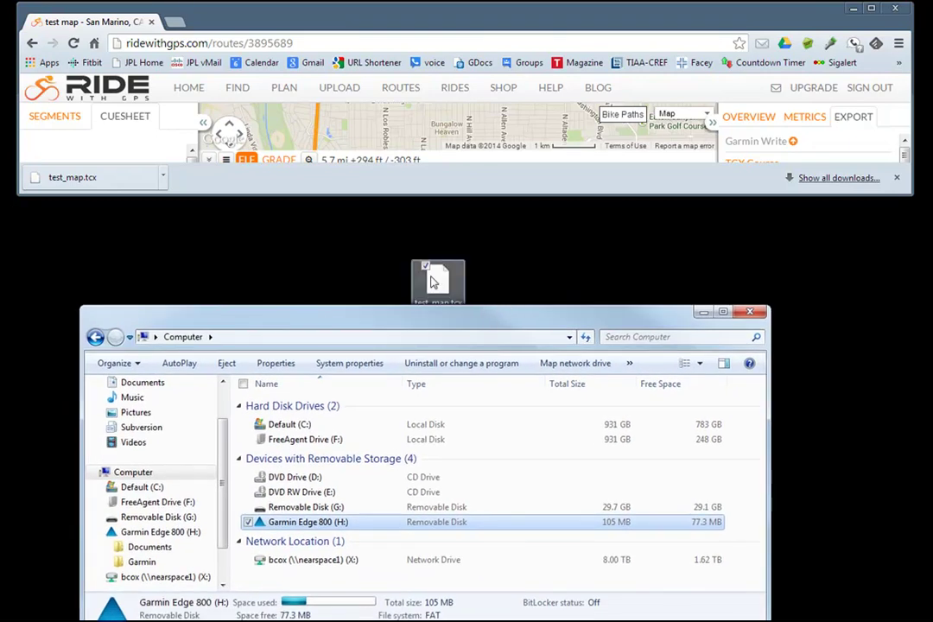
drag(436, 277, 435, 216)
drag(507, 319, 510, 278)
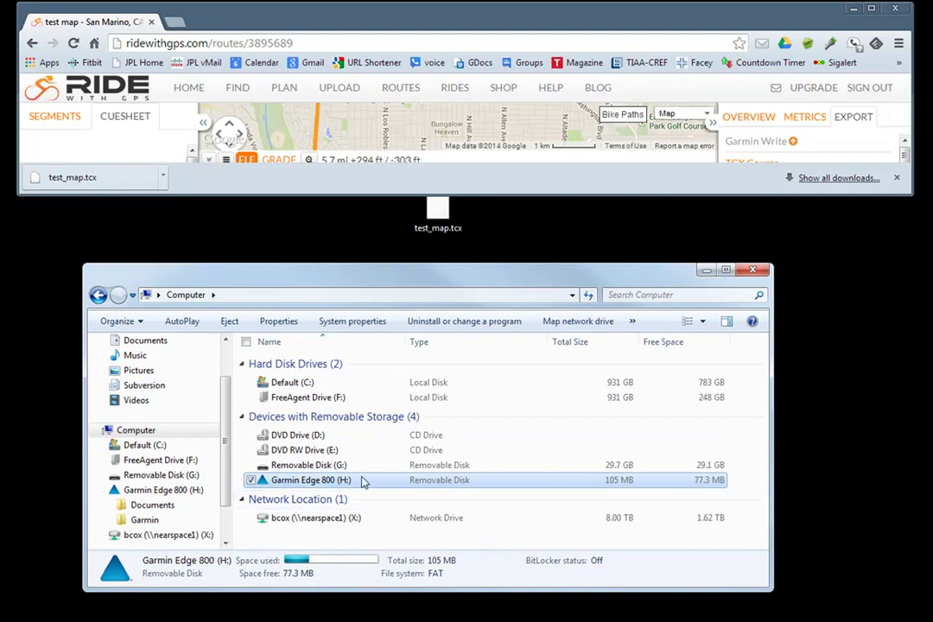
double_click(283, 481)
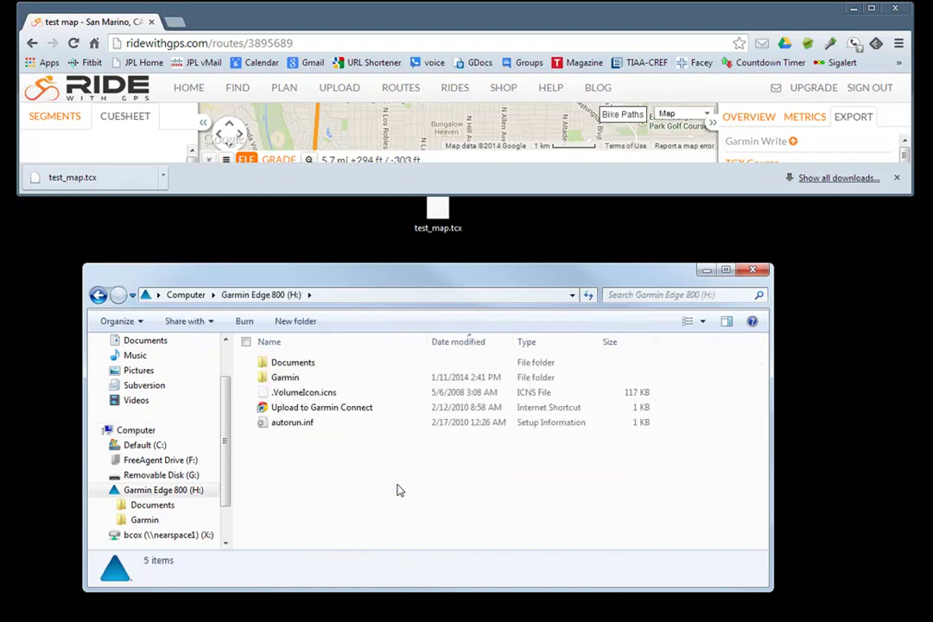
double_click(285, 381)
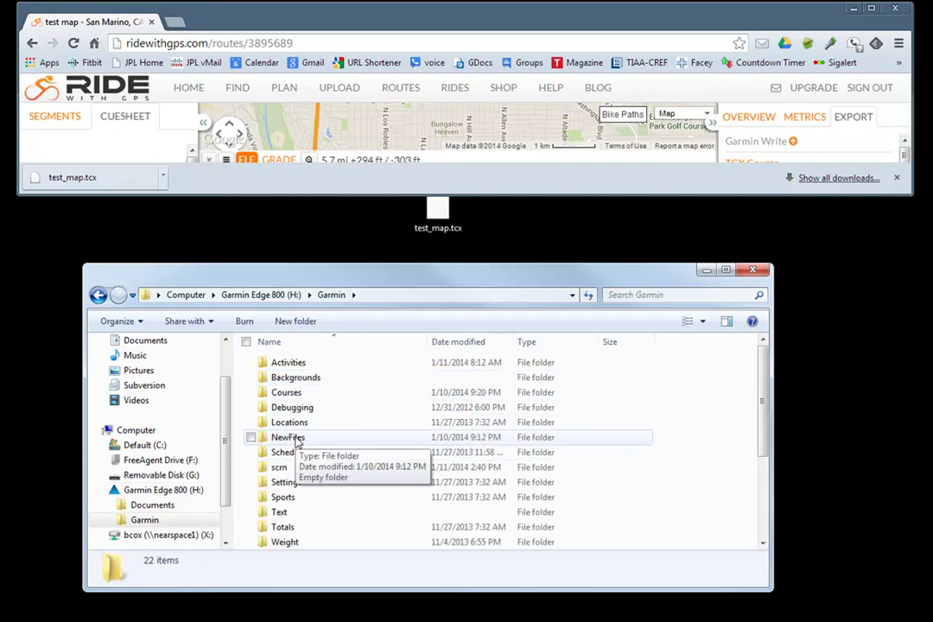
click(249, 438)
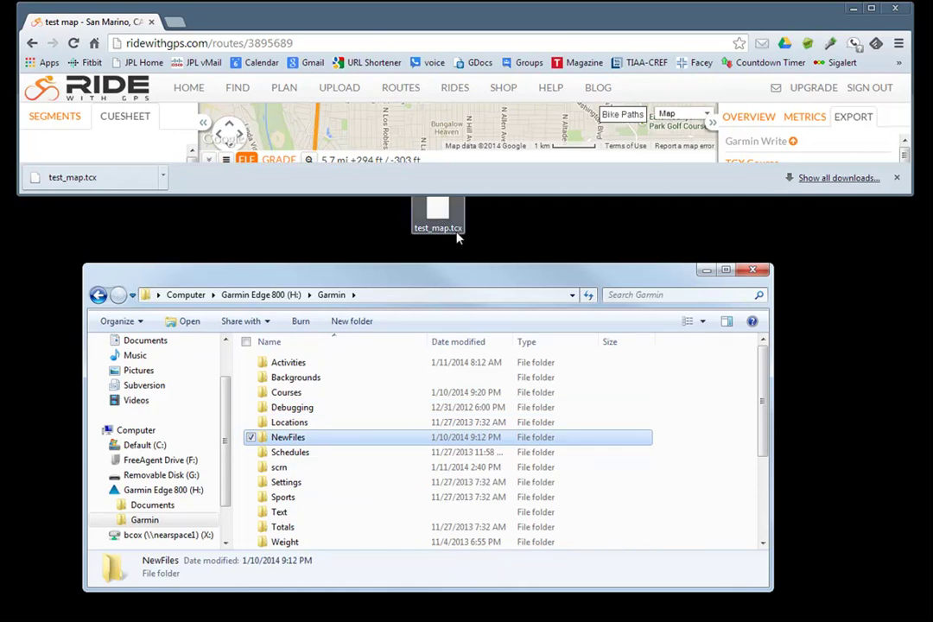
double_click(288, 438)
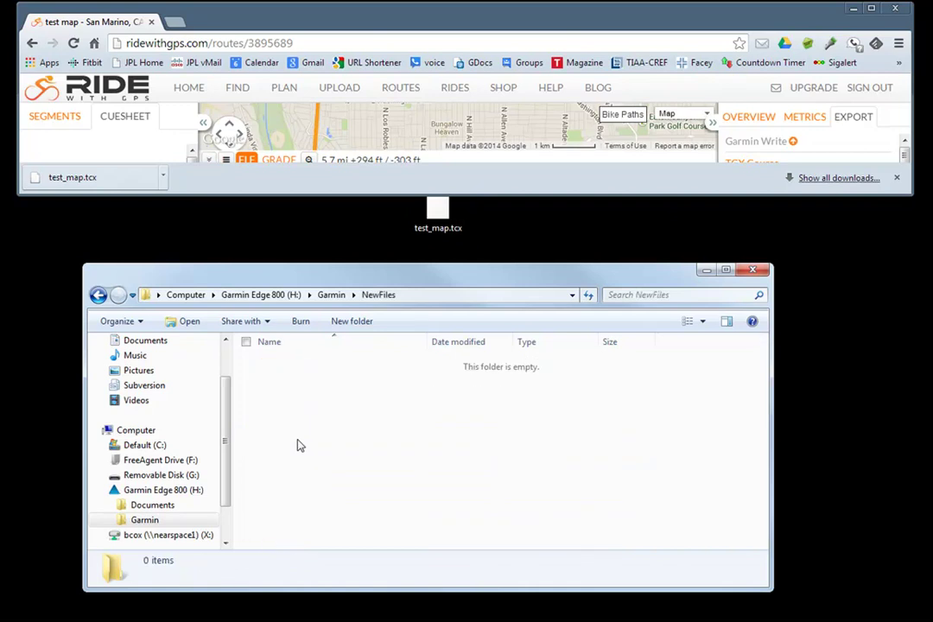
drag(438, 212, 380, 442)
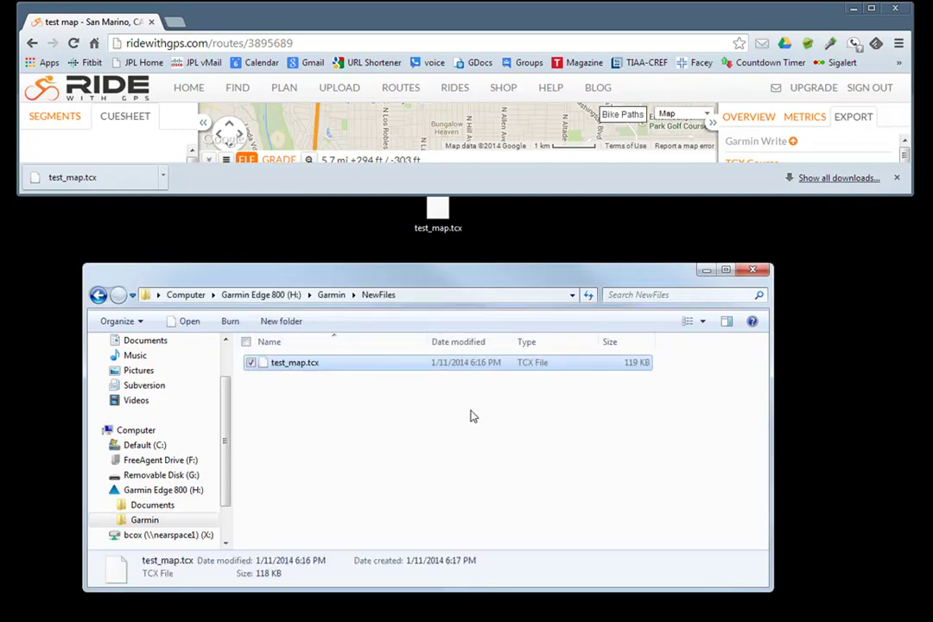
Step: Close Explorer, restore Chrome to full height, and load garmin.coxintl.com in a new tab
click(751, 269)
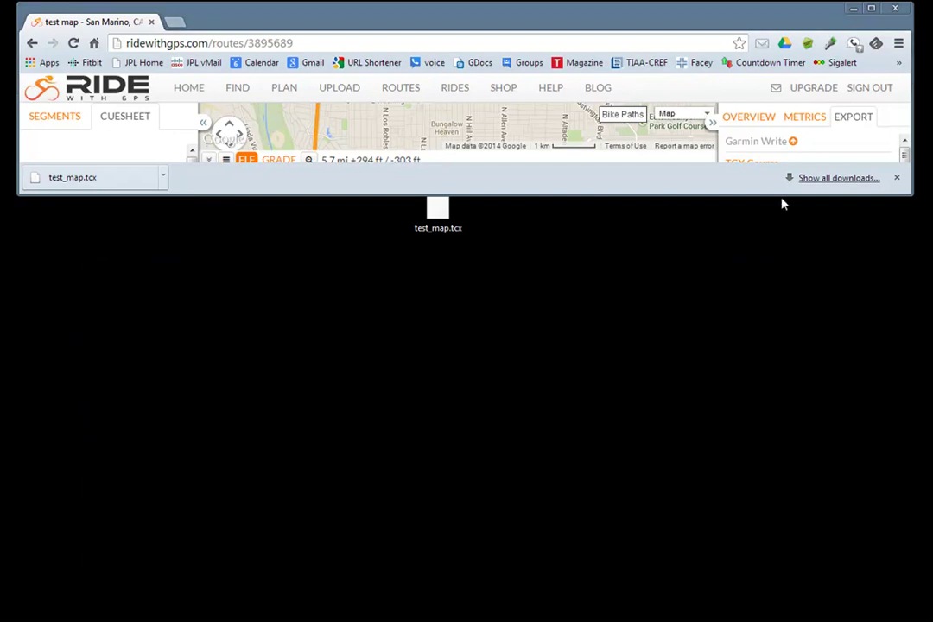
drag(774, 195, 697, 618)
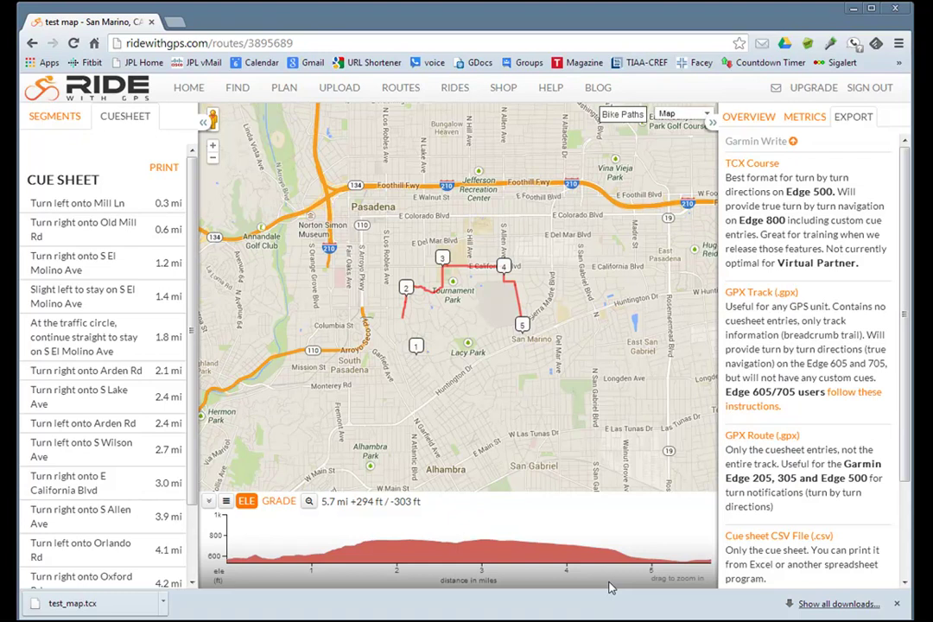
click(176, 23)
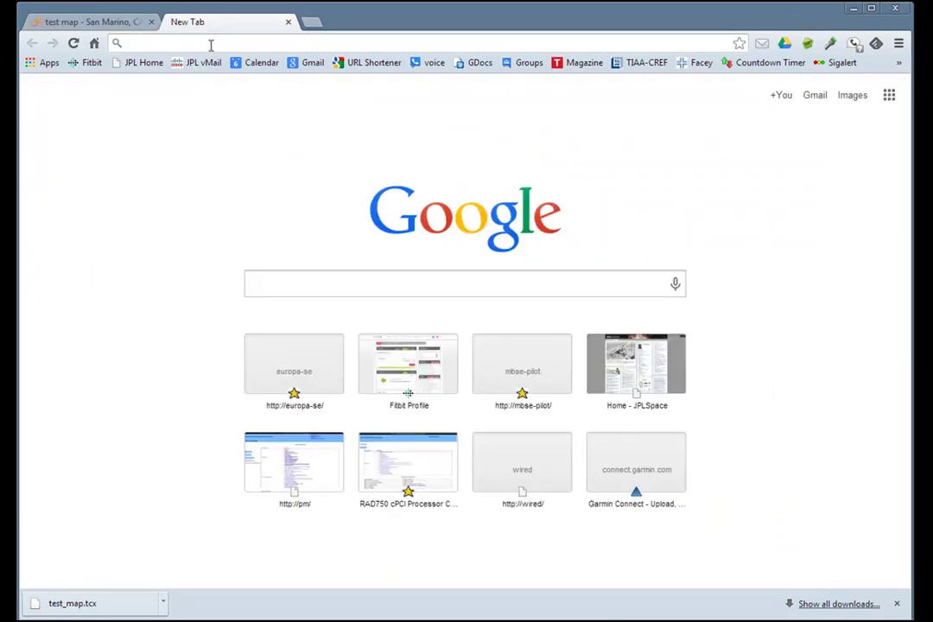
text(garm)
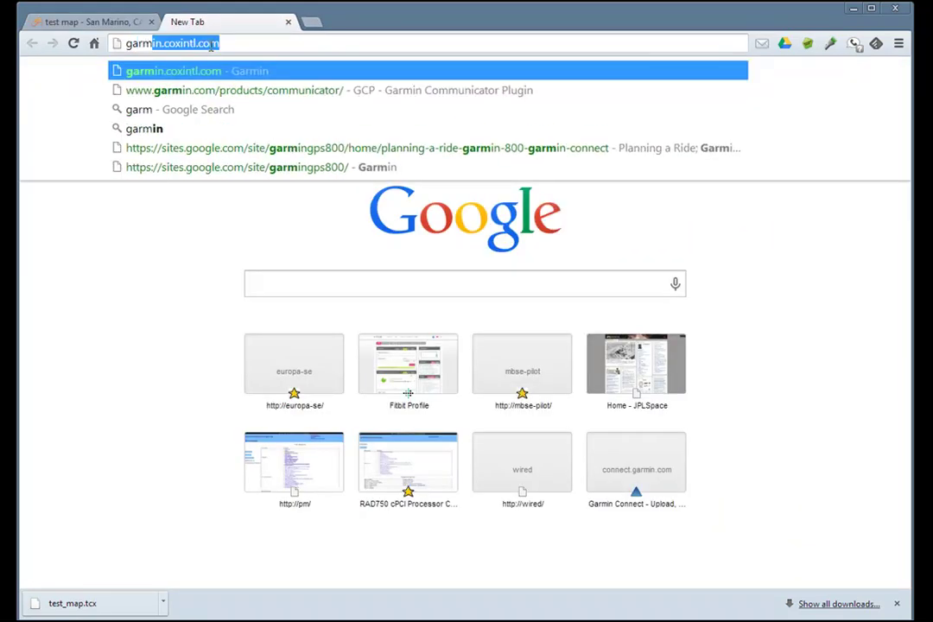
text(in.coxintl.com)
key(Return)
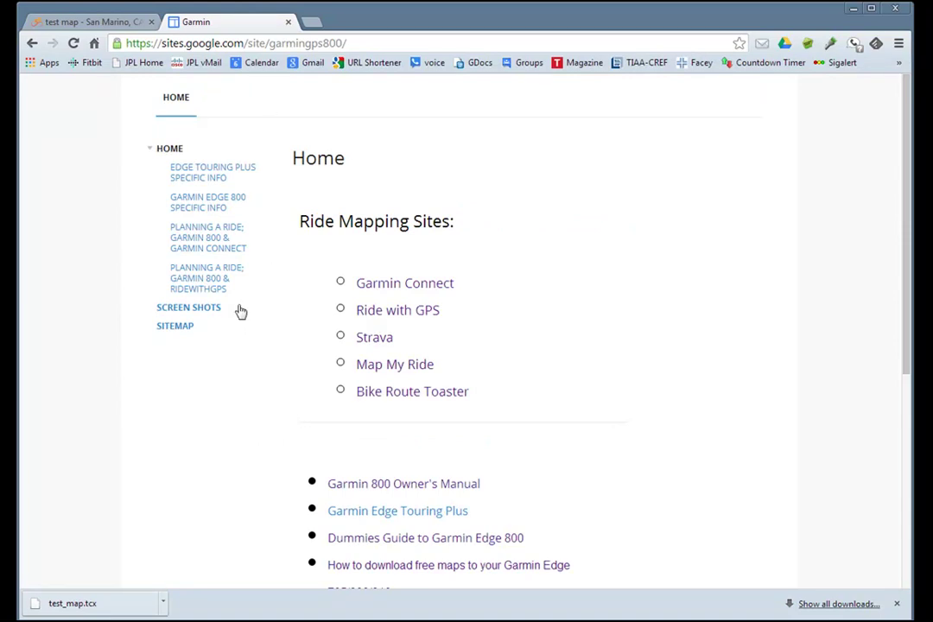
Step: Open the 'Planning a Ride; Garmin 800 & RideWithGPS' sidebar page and scroll through its screenshots
click(183, 294)
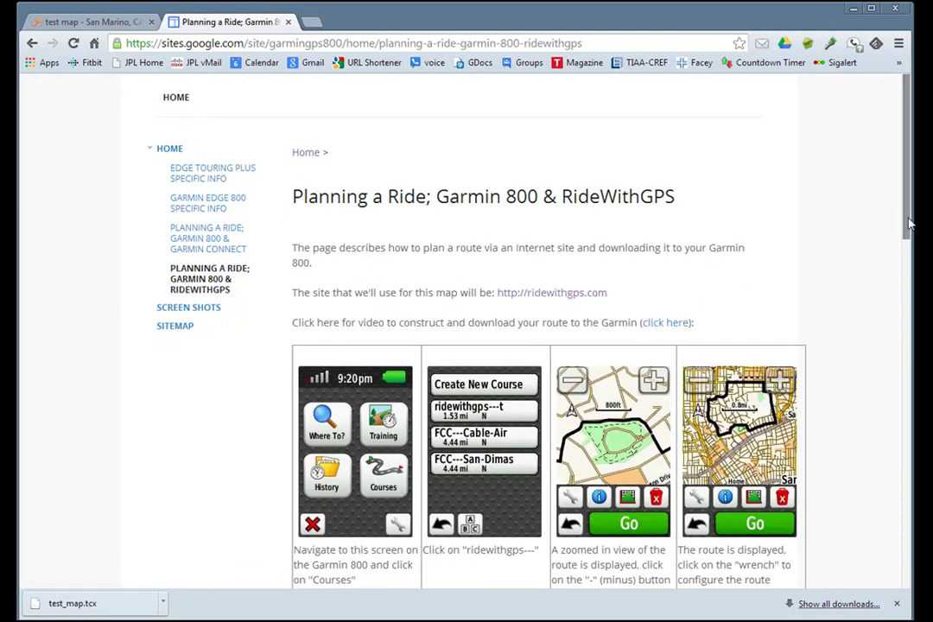
drag(906, 217, 904, 269)
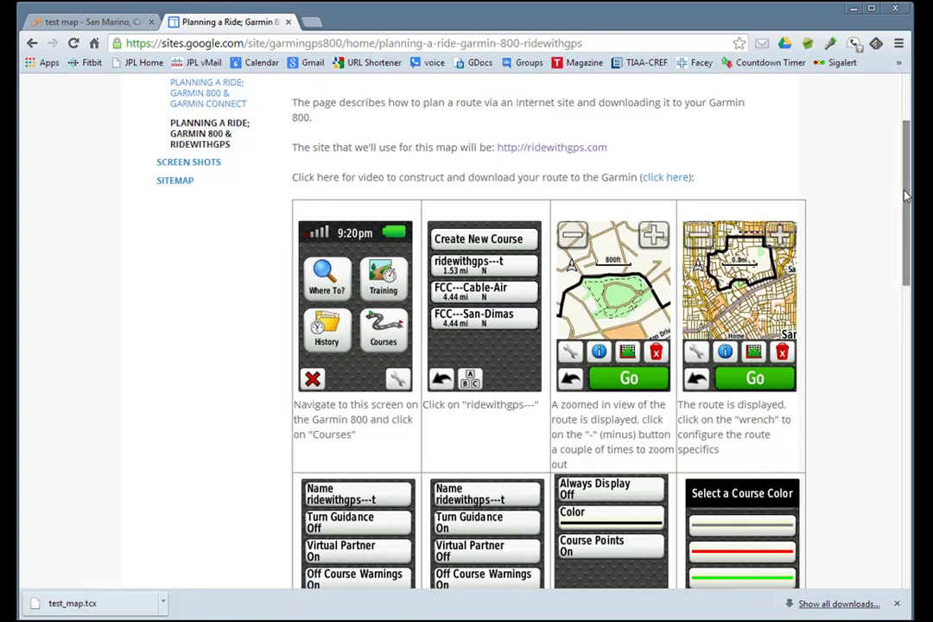
drag(904, 196, 904, 228)
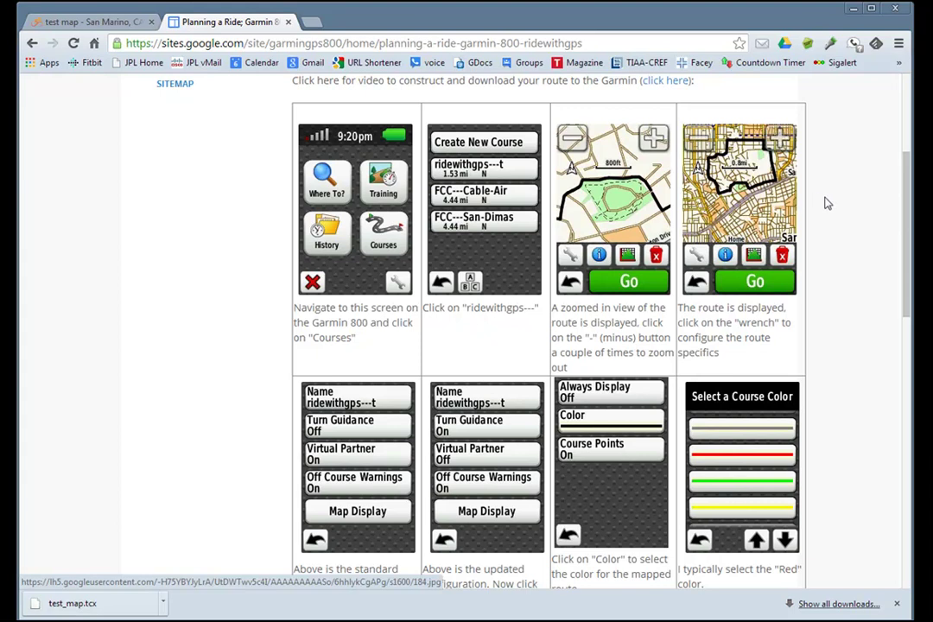
Step: Scroll down to the Edge 800 screenshots showing Turn Guidance off and a Red course colour
scroll(902, 214, down, 1)
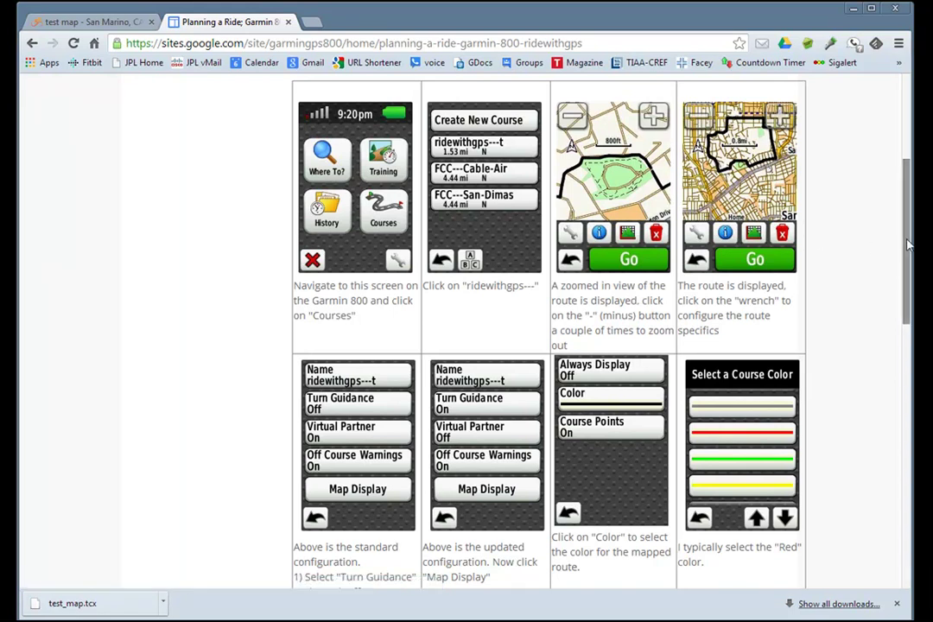
scroll(908, 285, down, 3)
scroll(909, 285, up, 2)
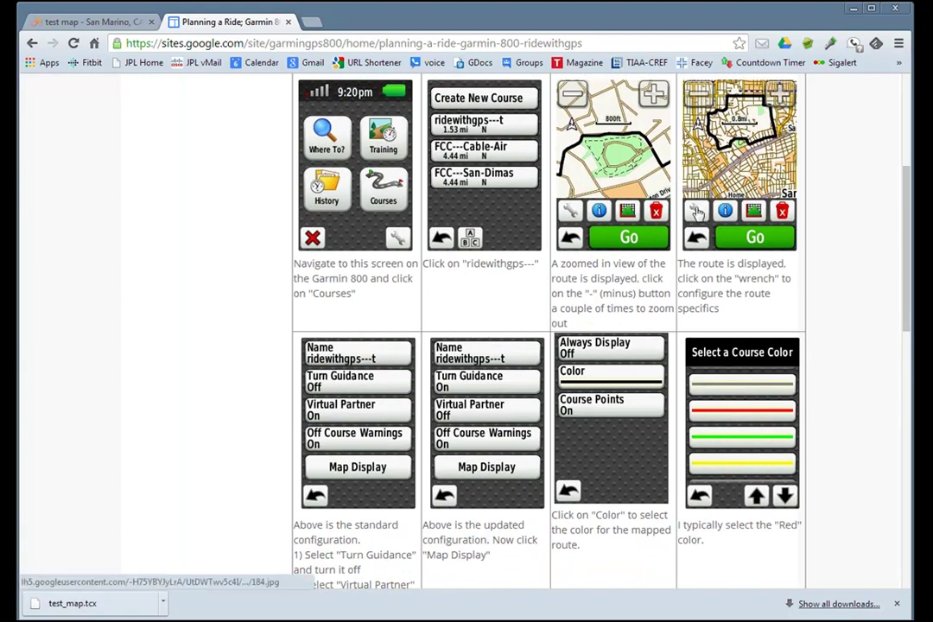
scroll(908, 259, down, 1)
scroll(908, 259, down, 2)
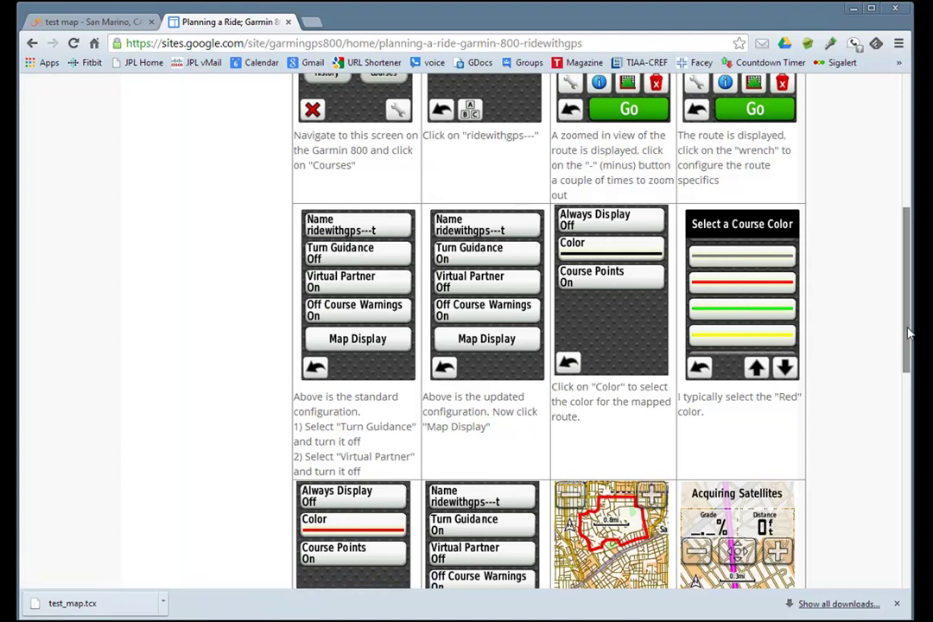
Step: Scroll to the bottom screenshots of the Edge 800 turn list and elevation profile
drag(908, 333, 908, 400)
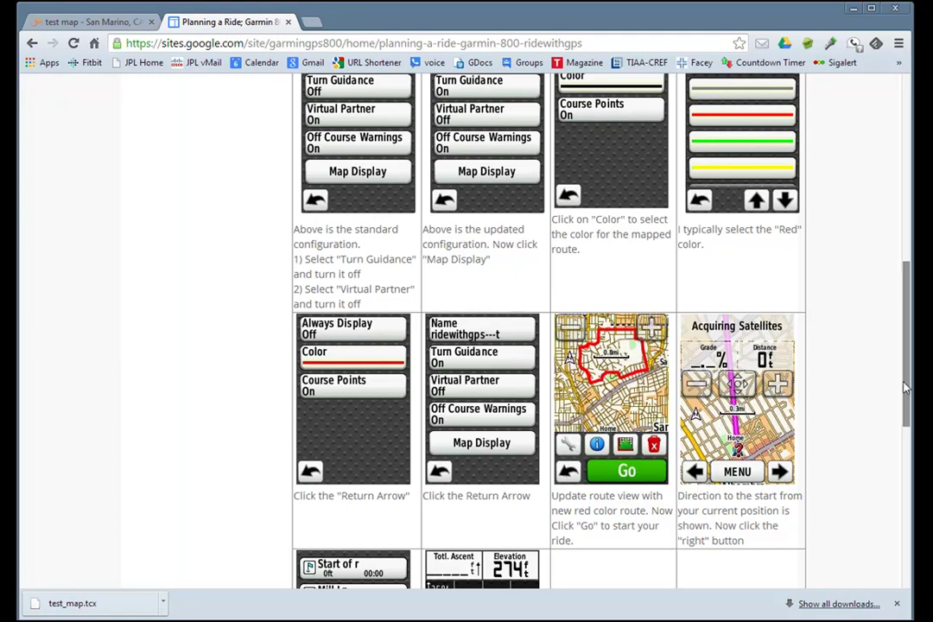
drag(905, 389, 905, 440)
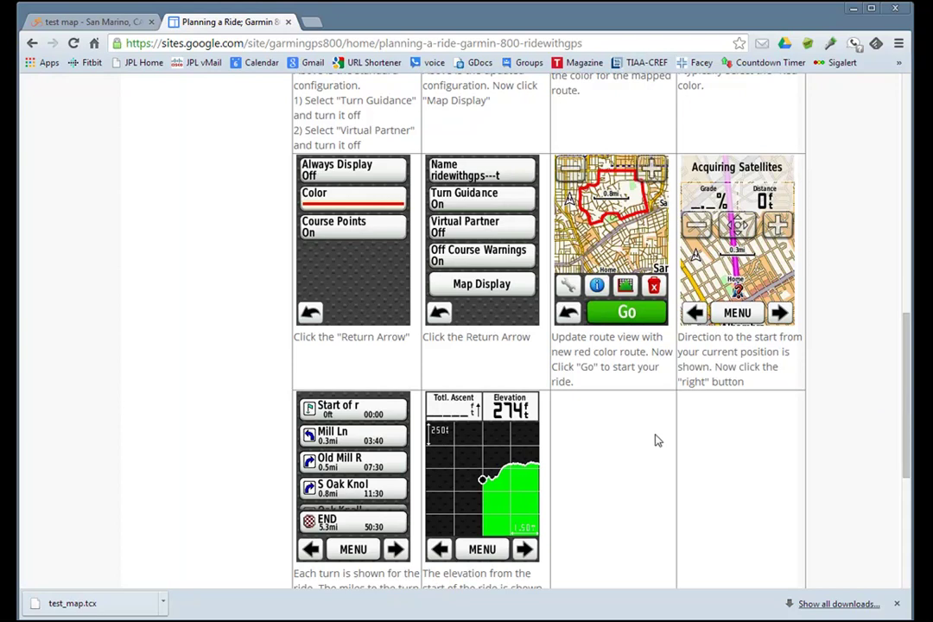
drag(905, 396, 905, 432)
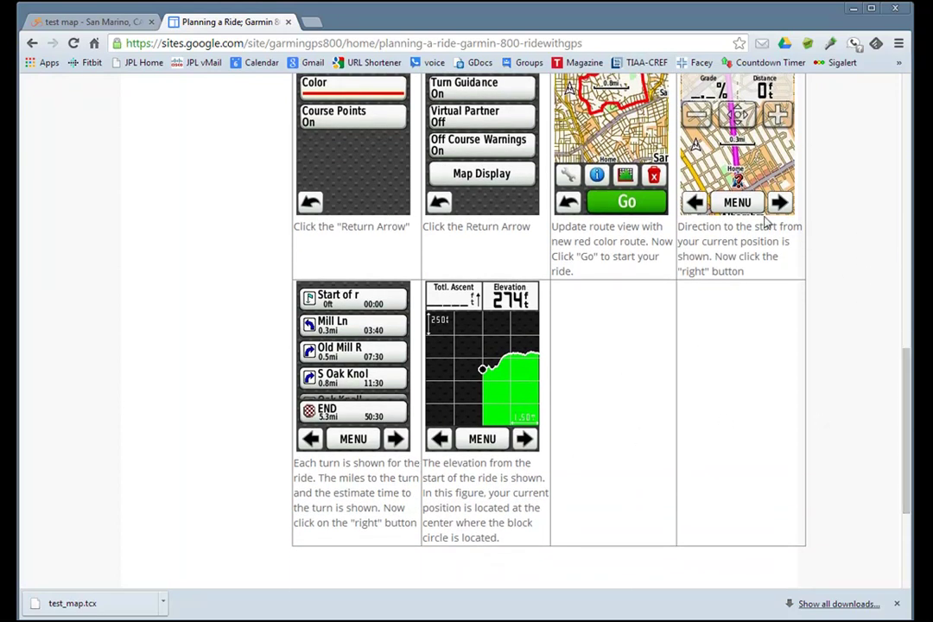